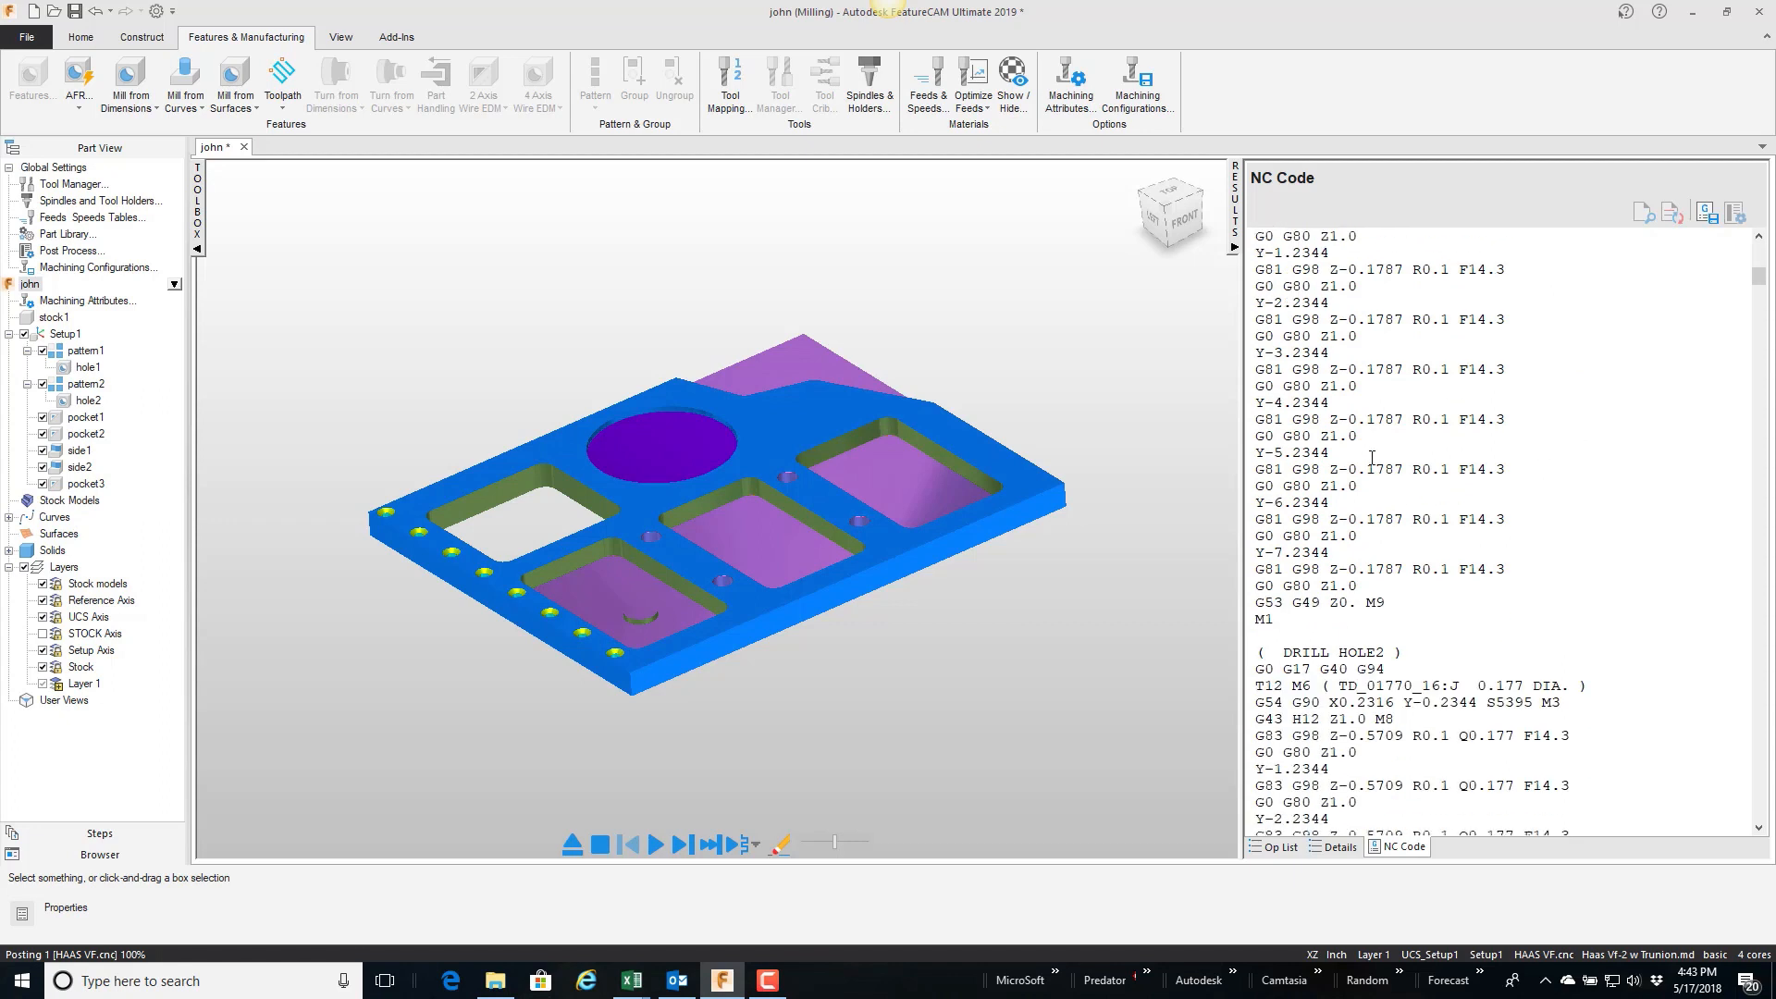
Step: Return to the beginning of the posted NC code and stop the part simulation
{"action": "scroll", "coordinate": [1322, 545], "scroll_direction": "up", "scroll_amount": 9}
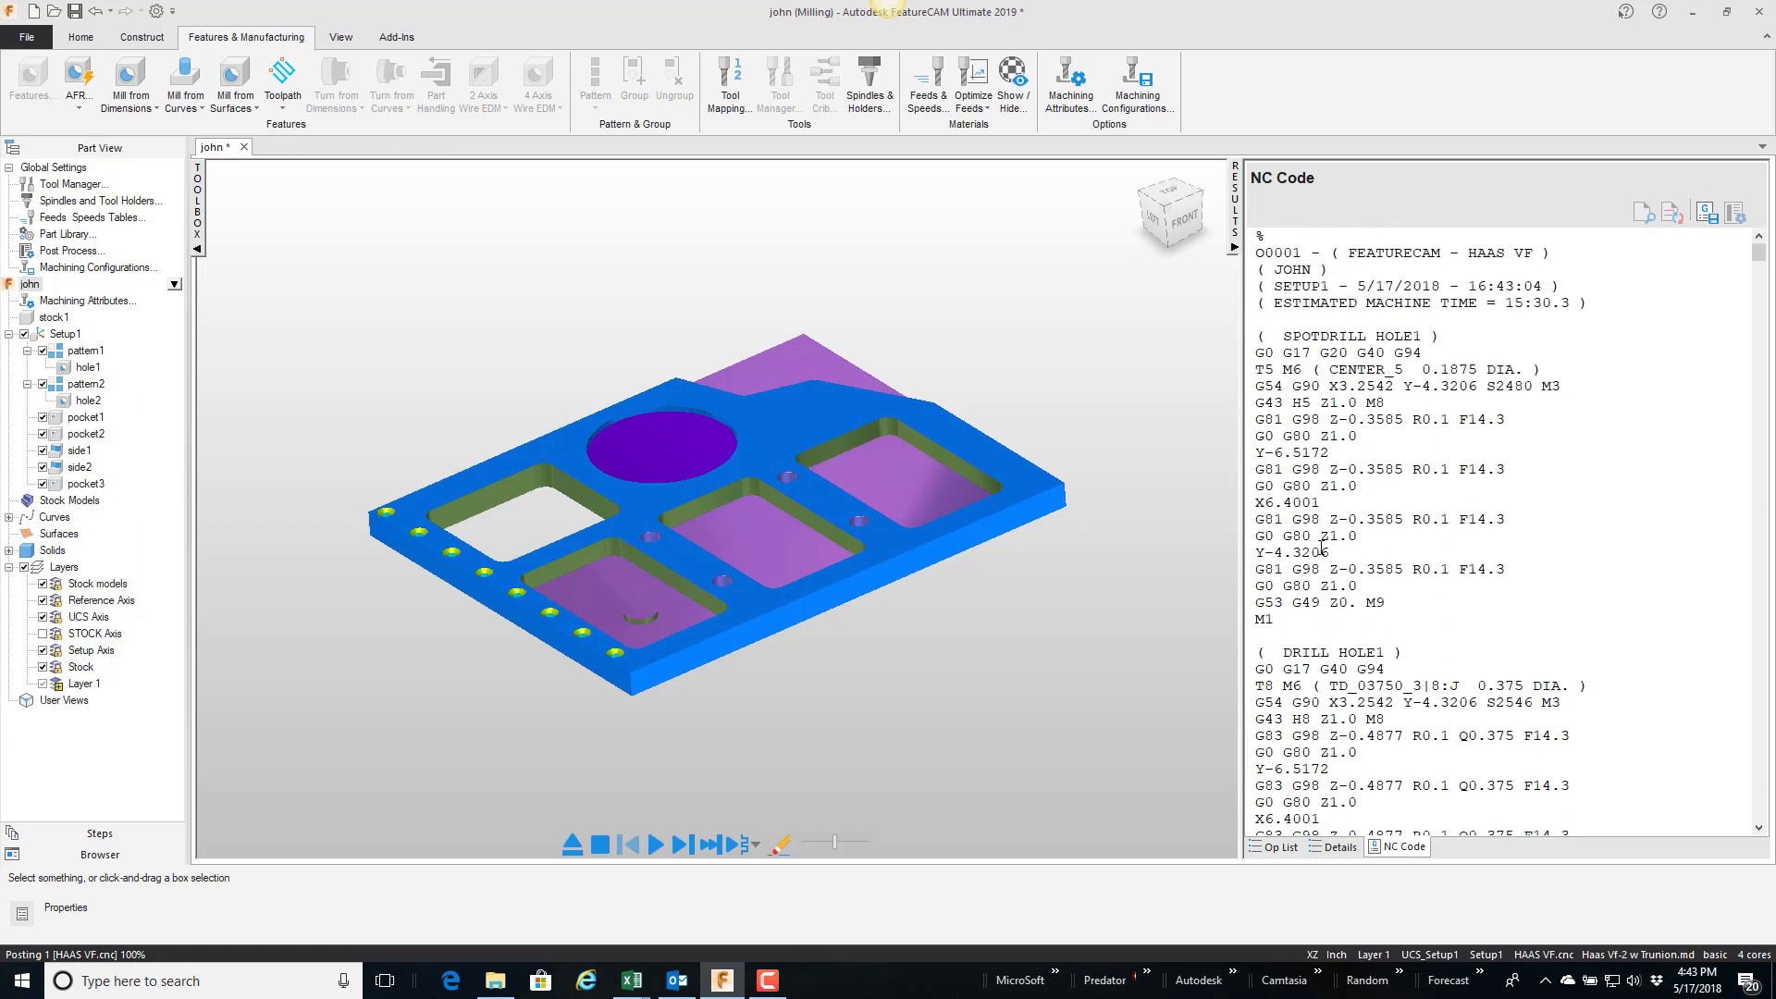
{"action": "left_click", "coordinate": [601, 843]}
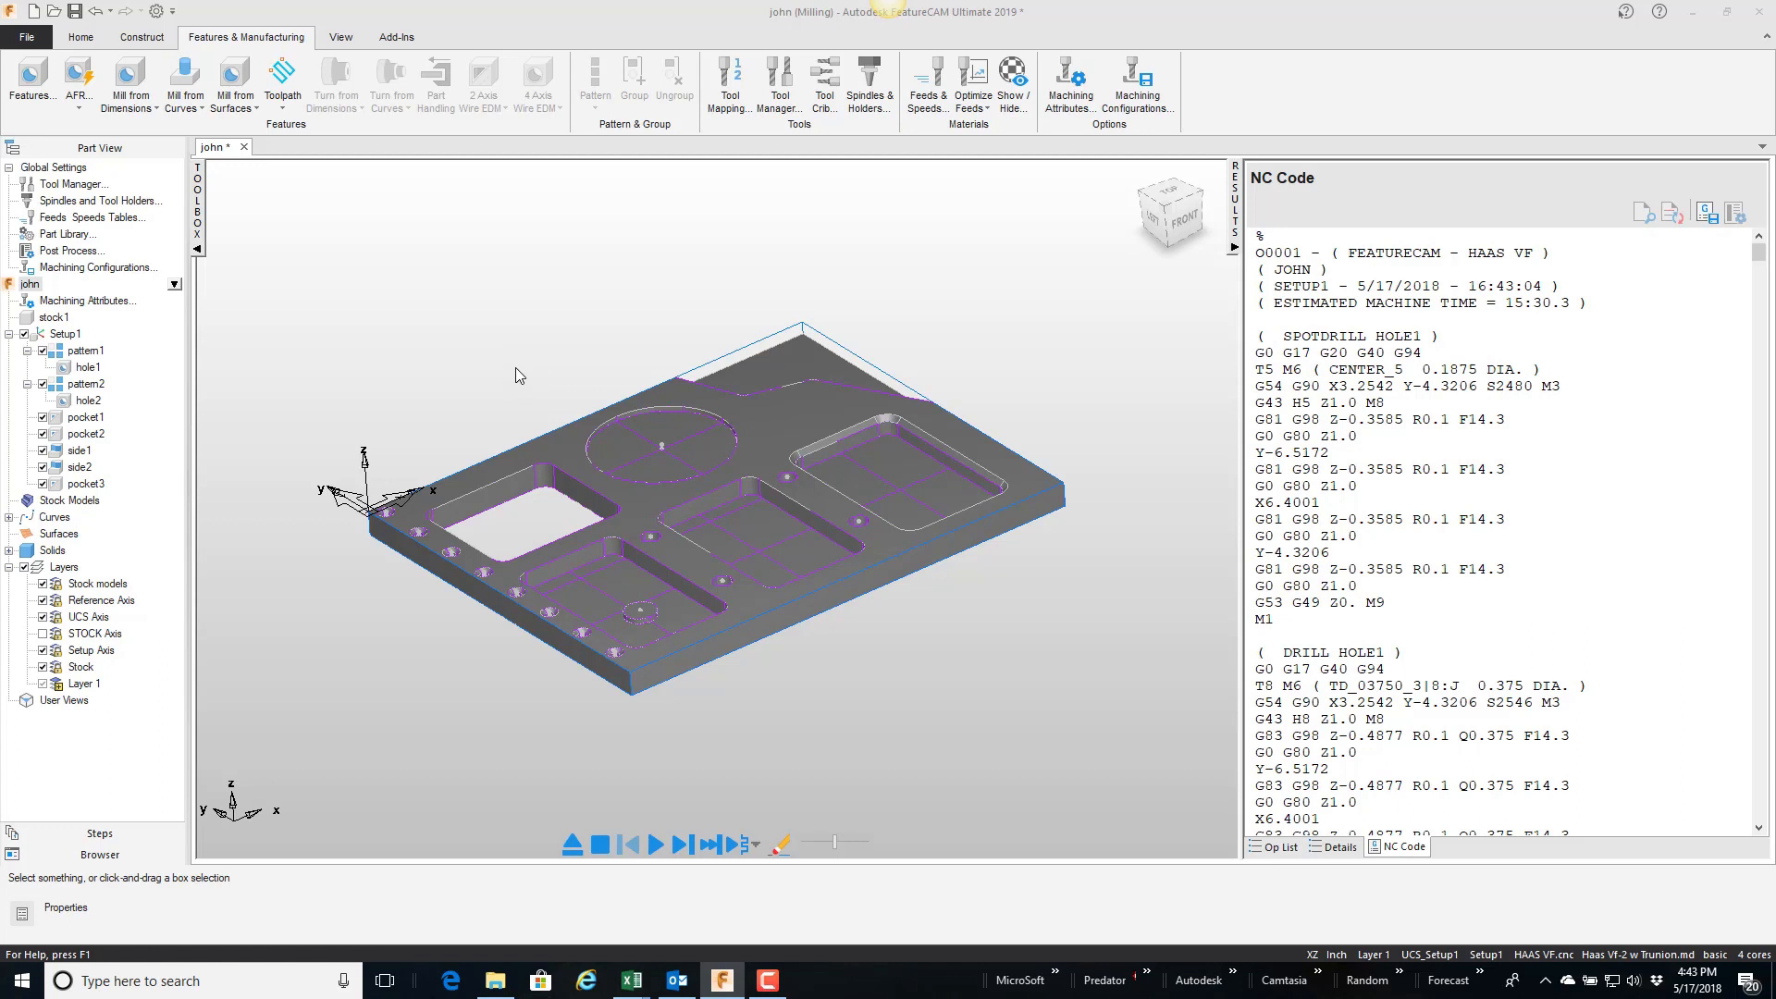
Step: Open the macro add-ins manager and disable StandardProbing2.dll, SetupInfoNCCode.bas and Import_Vise.bas
{"action": "left_click", "coordinate": [400, 38]}
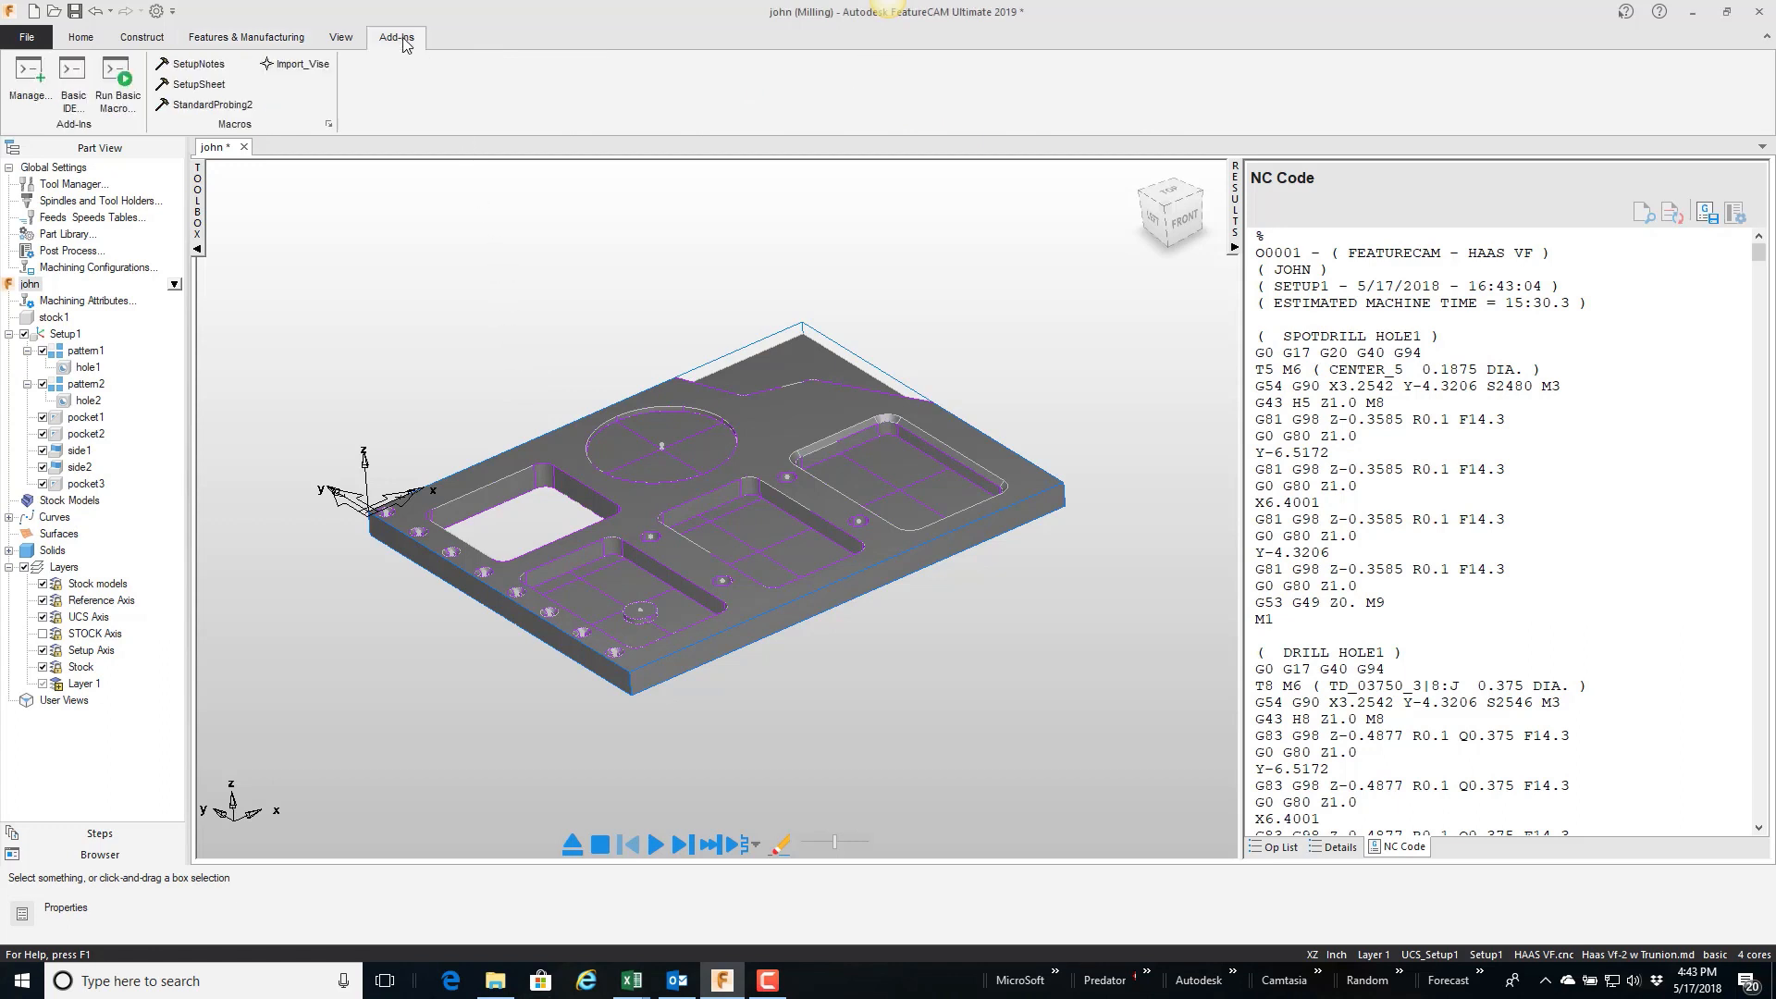
{"action": "left_click", "coordinate": [52, 88]}
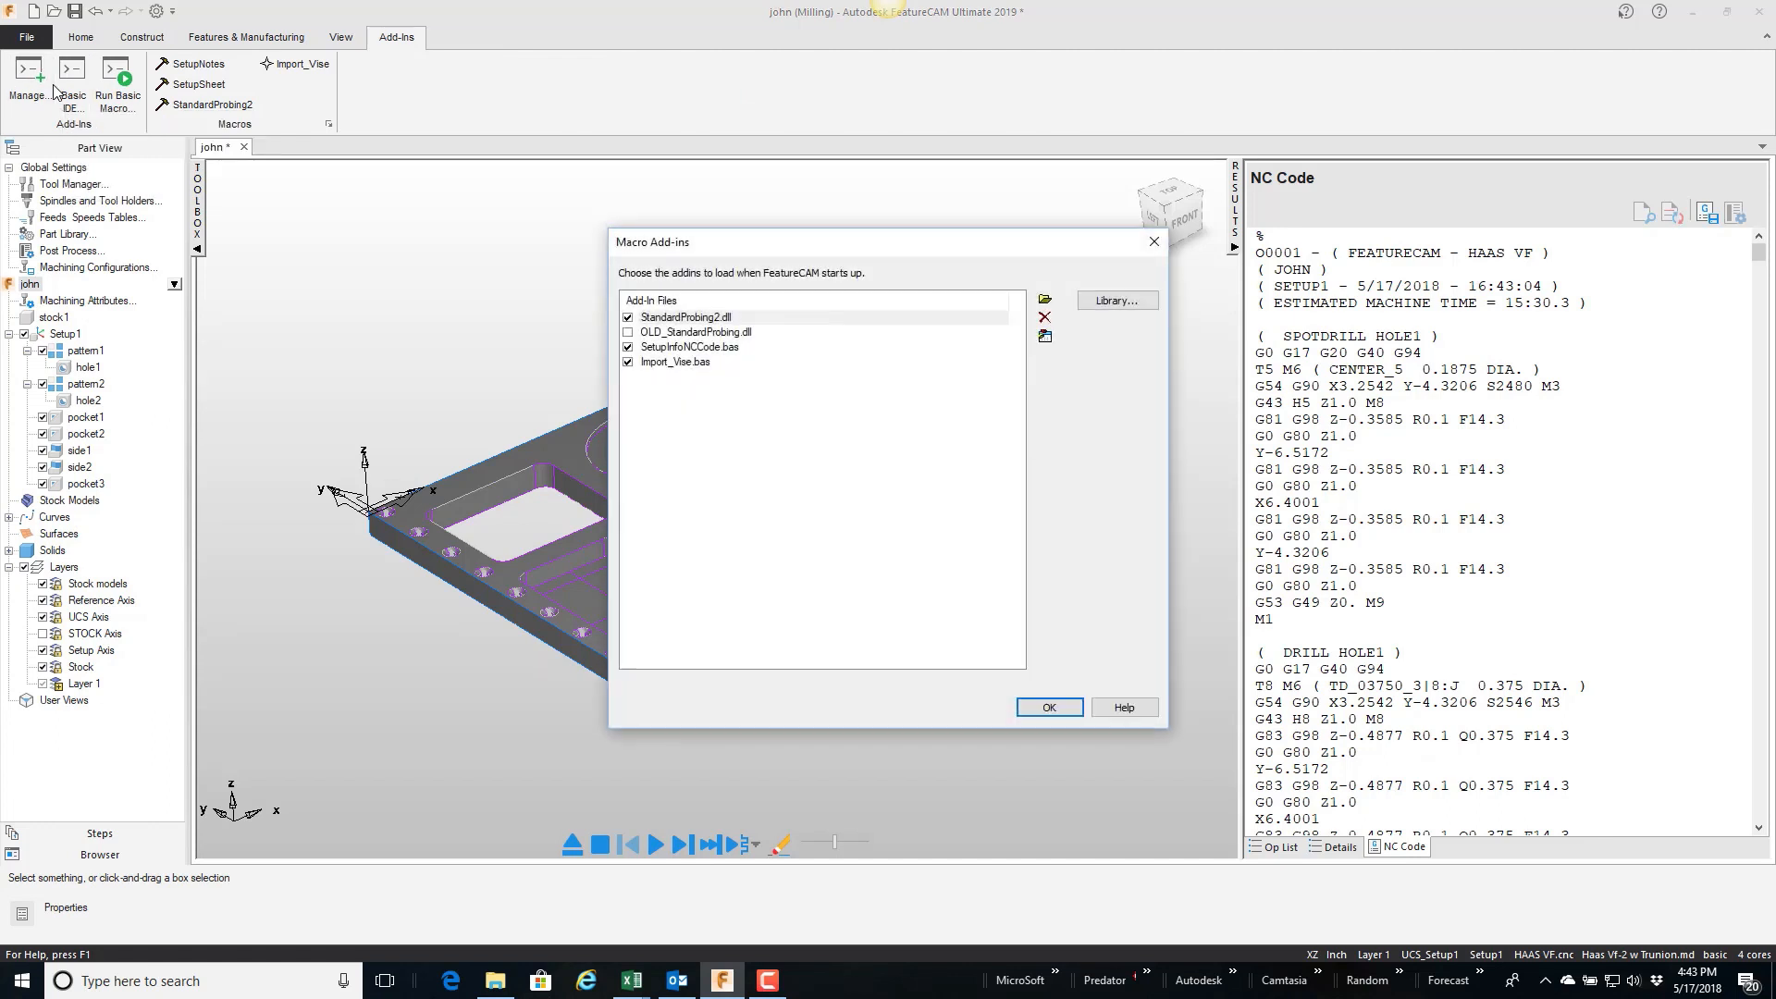
{"action": "left_click", "coordinate": [628, 361]}
{"action": "left_click", "coordinate": [628, 347]}
{"action": "left_click", "coordinate": [628, 317]}
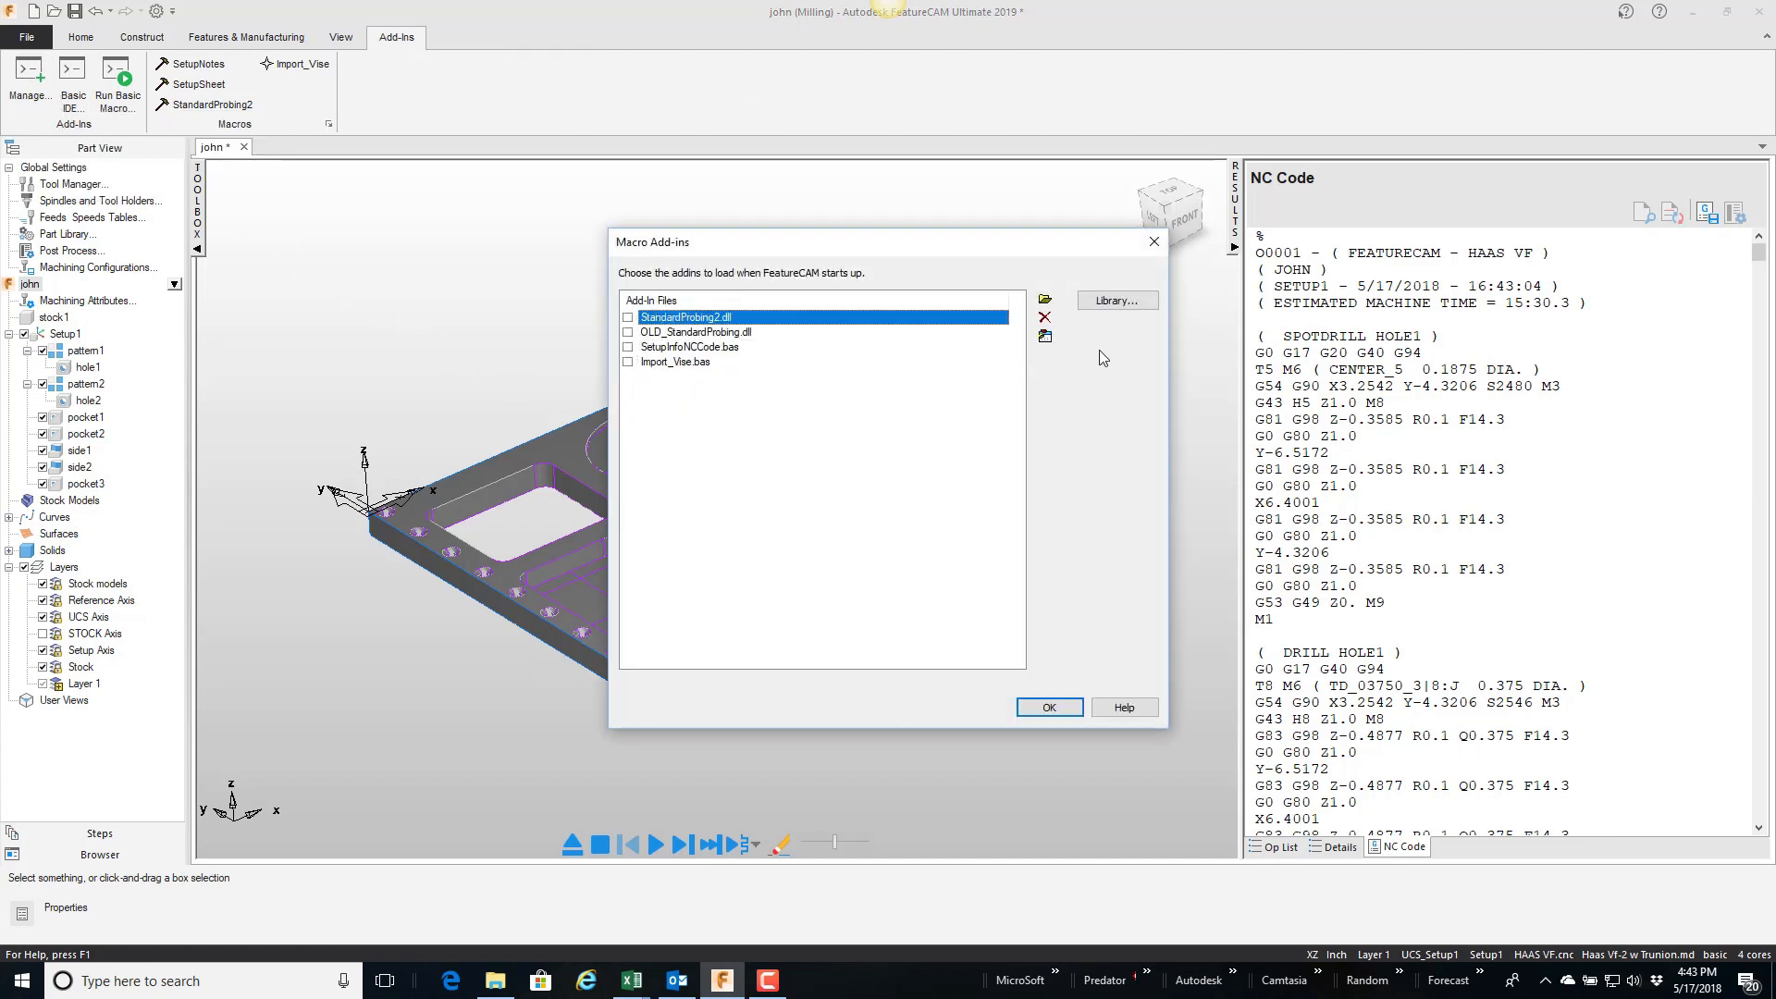
Step: Search the add-in library for "set" and select SetupInfoNCCode.bas
{"action": "left_click", "coordinate": [1117, 302]}
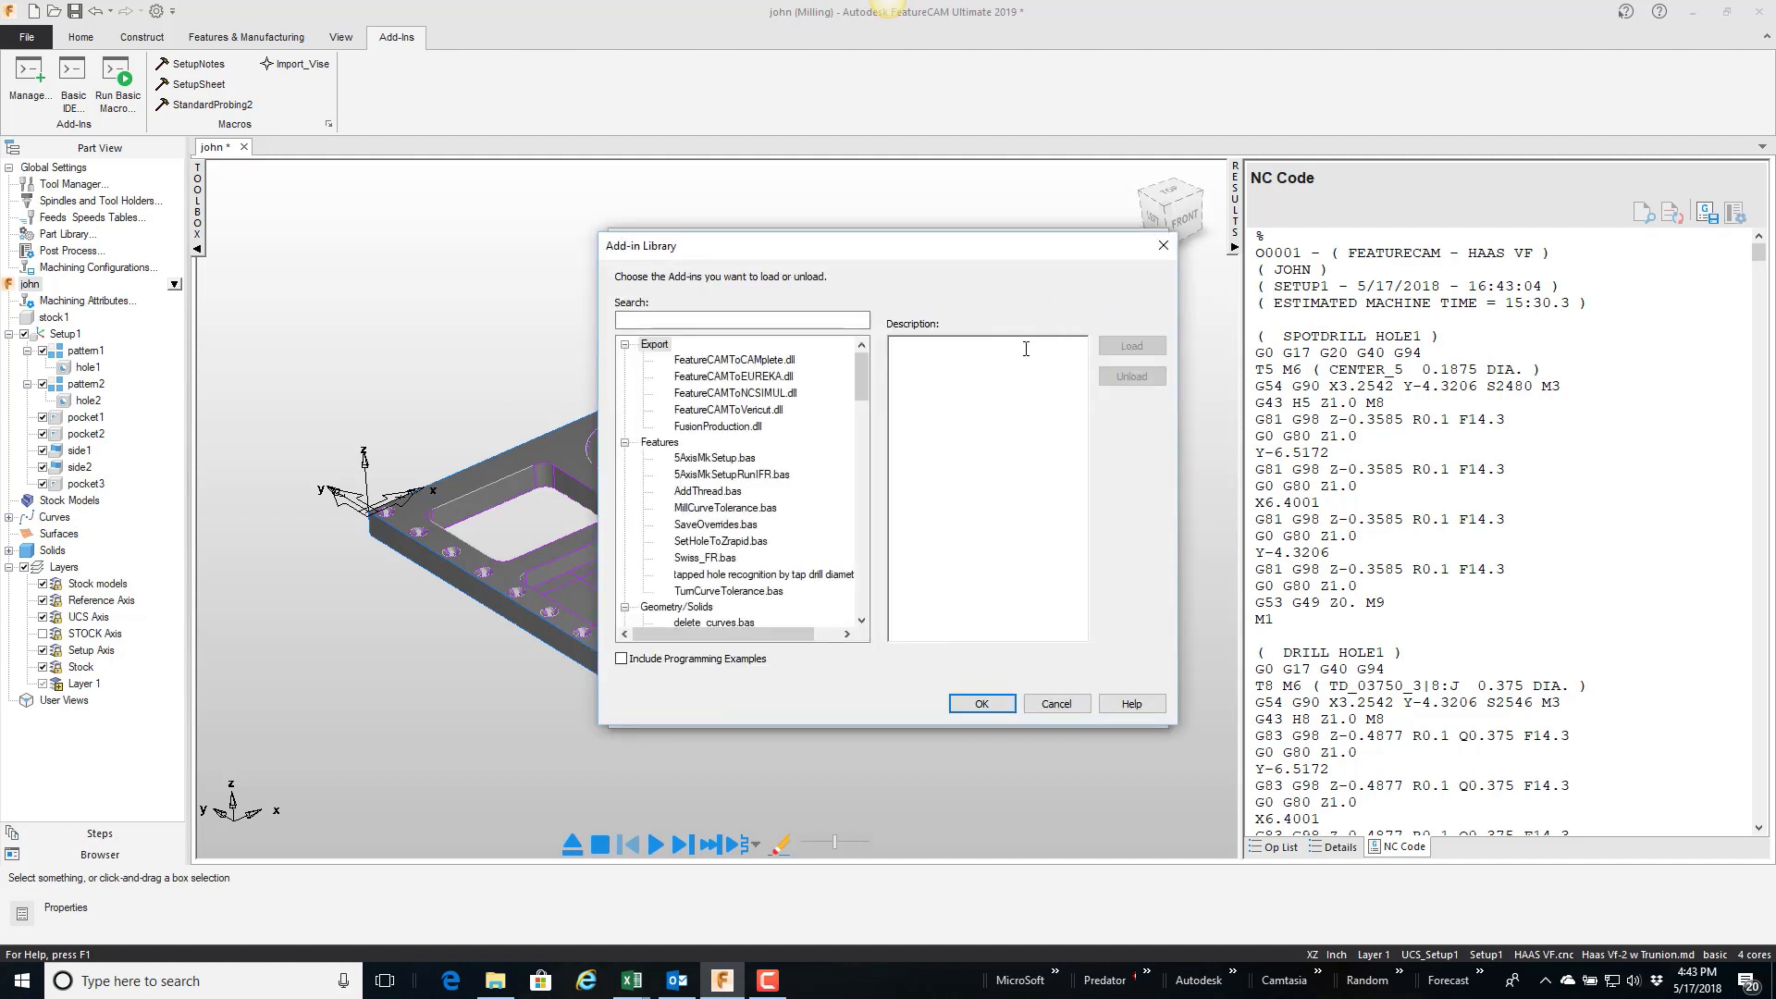
{"action": "left_click", "coordinate": [670, 321]}
{"action": "type", "text": "set"}
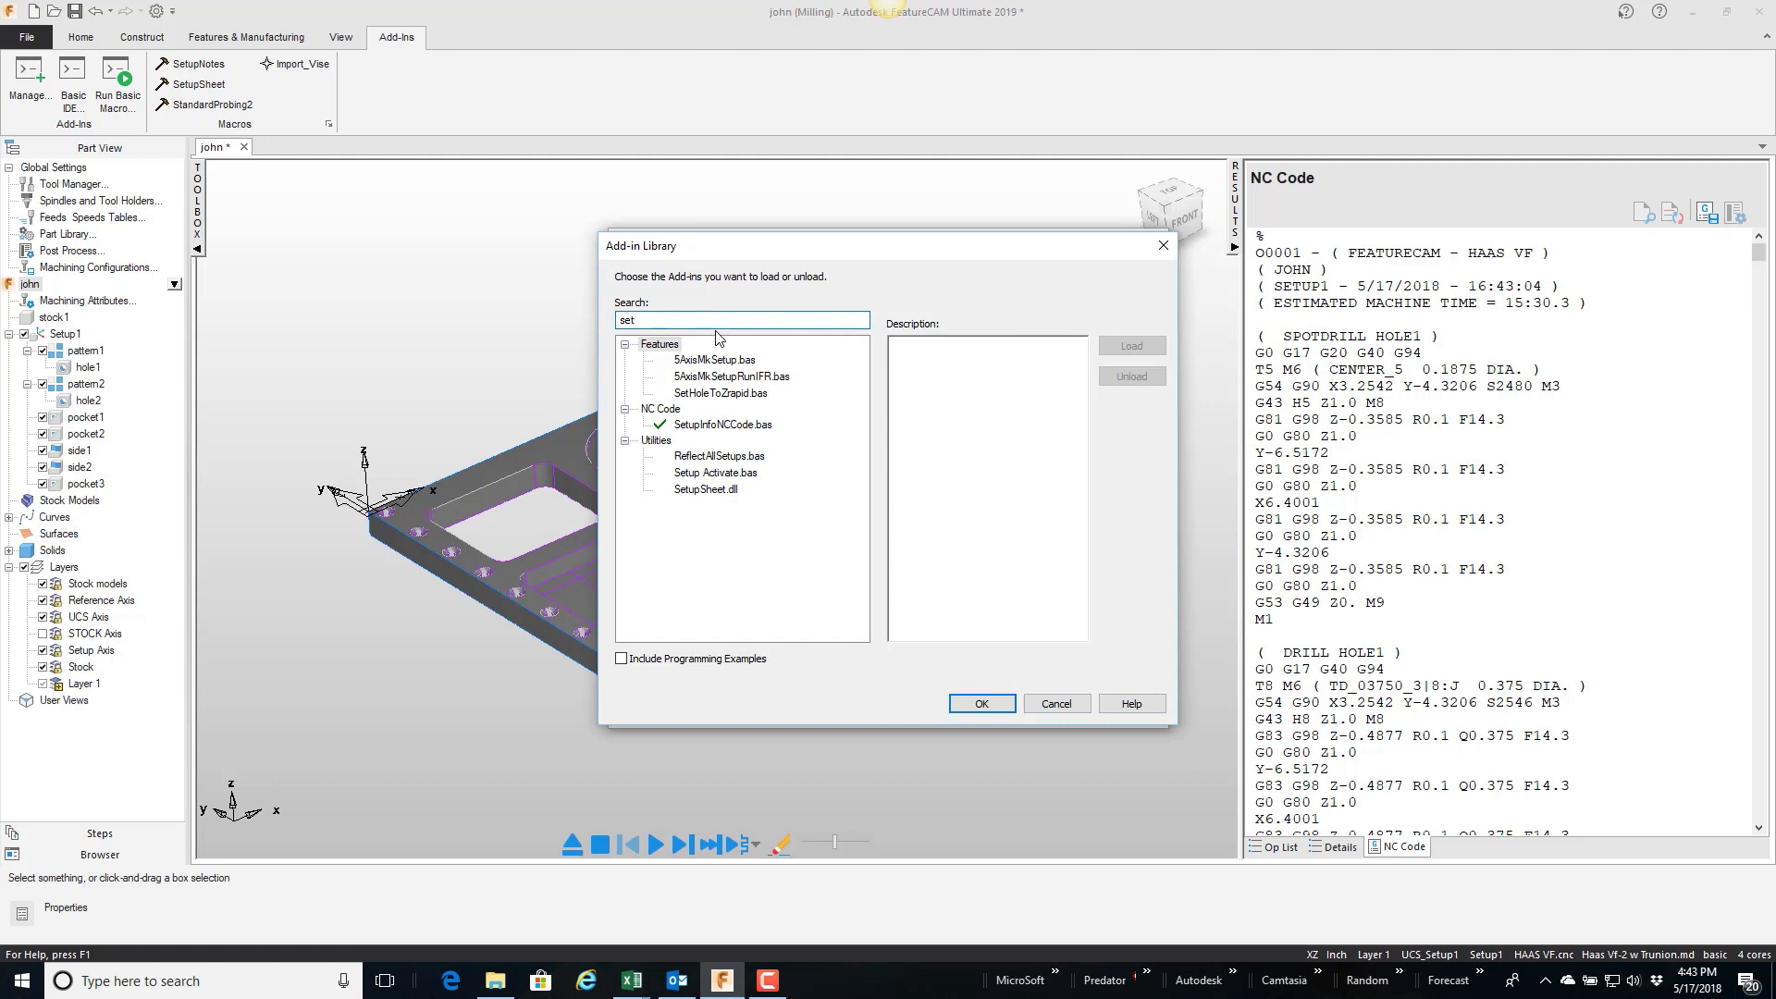
{"action": "left_click", "coordinate": [703, 428]}
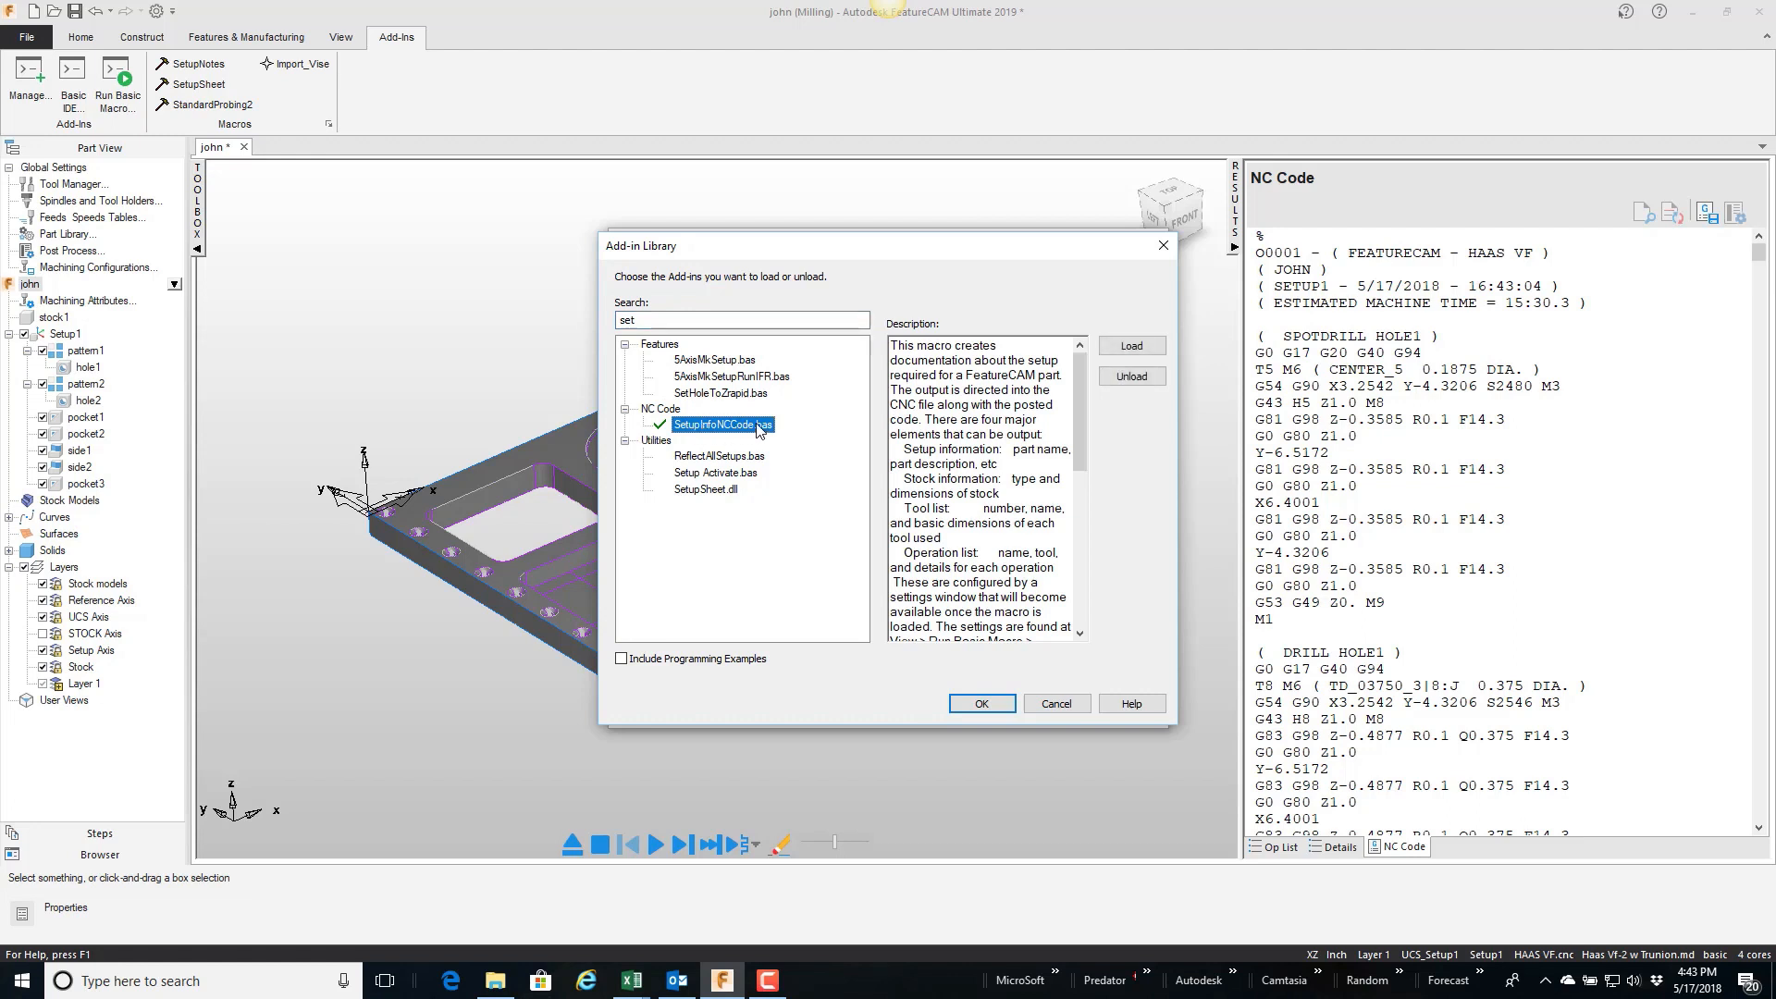
Step: Select the trigger keyword (SETUP-INFO-MY-SETTINGS)<EOB> in the macro description, then load SetupInfoNCCode.bas and accept the add-in changes
{"action": "scroll", "coordinate": [963, 406], "scroll_direction": "down", "scroll_amount": 4}
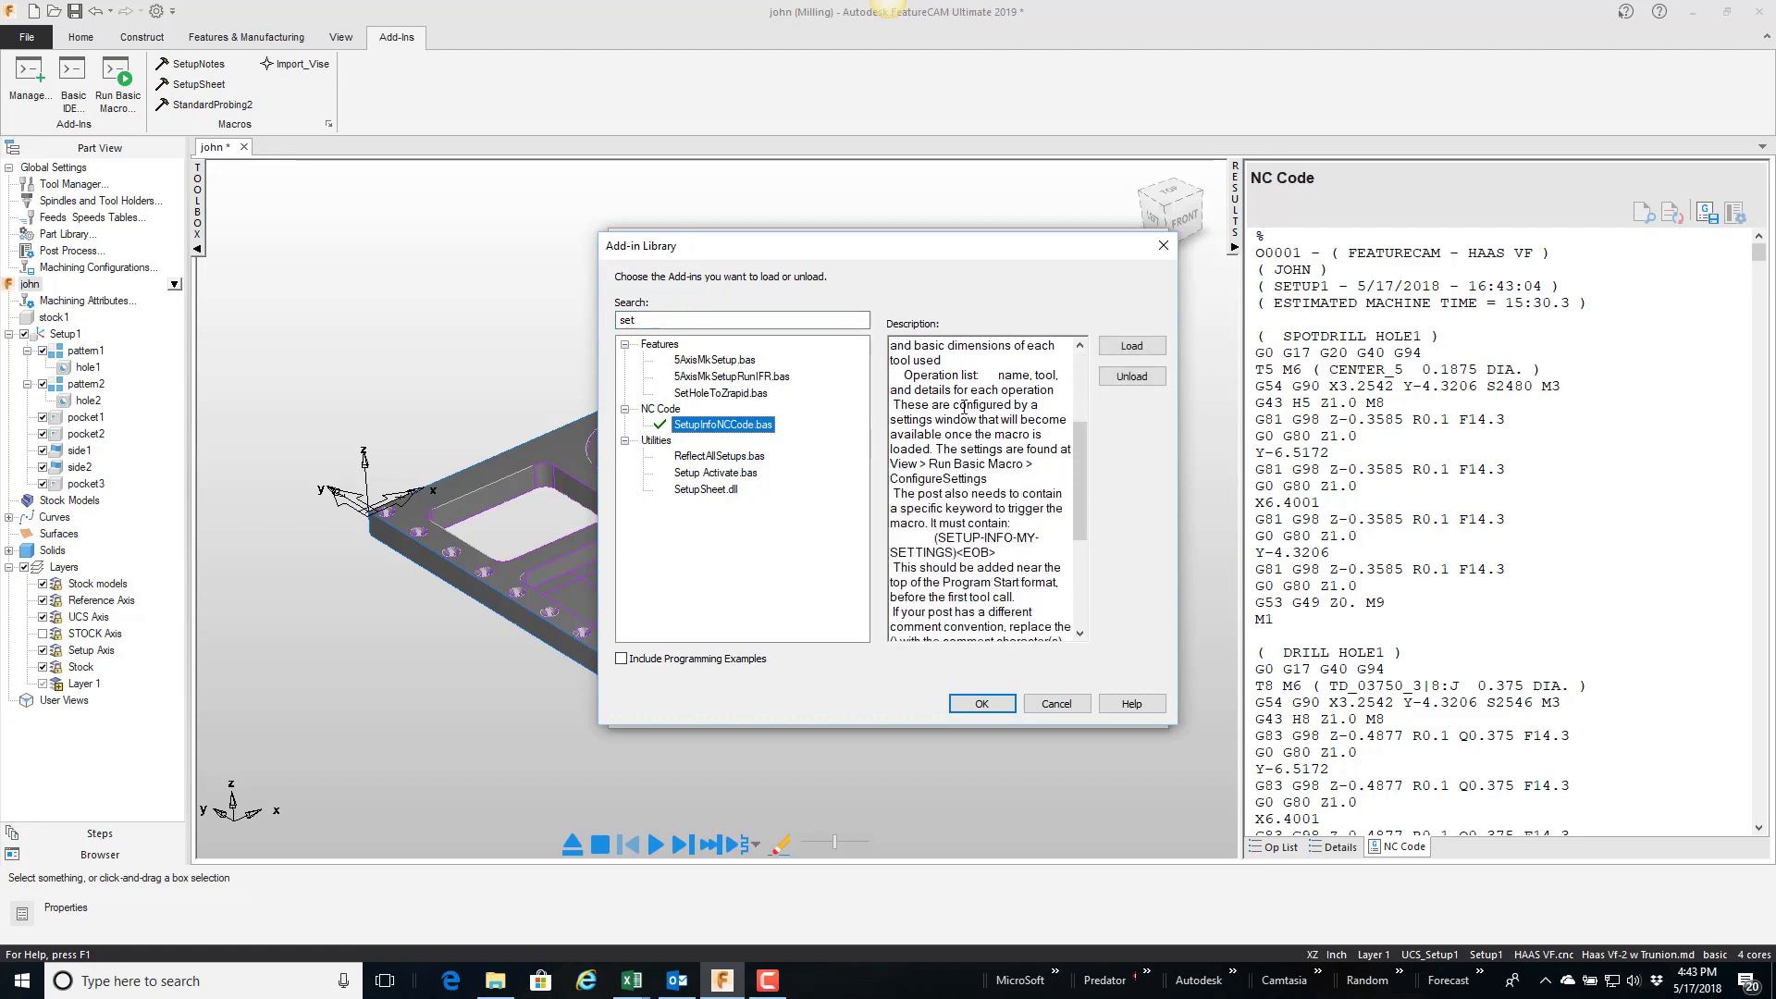
{"action": "scroll", "coordinate": [962, 407], "scroll_direction": "down", "scroll_amount": 1}
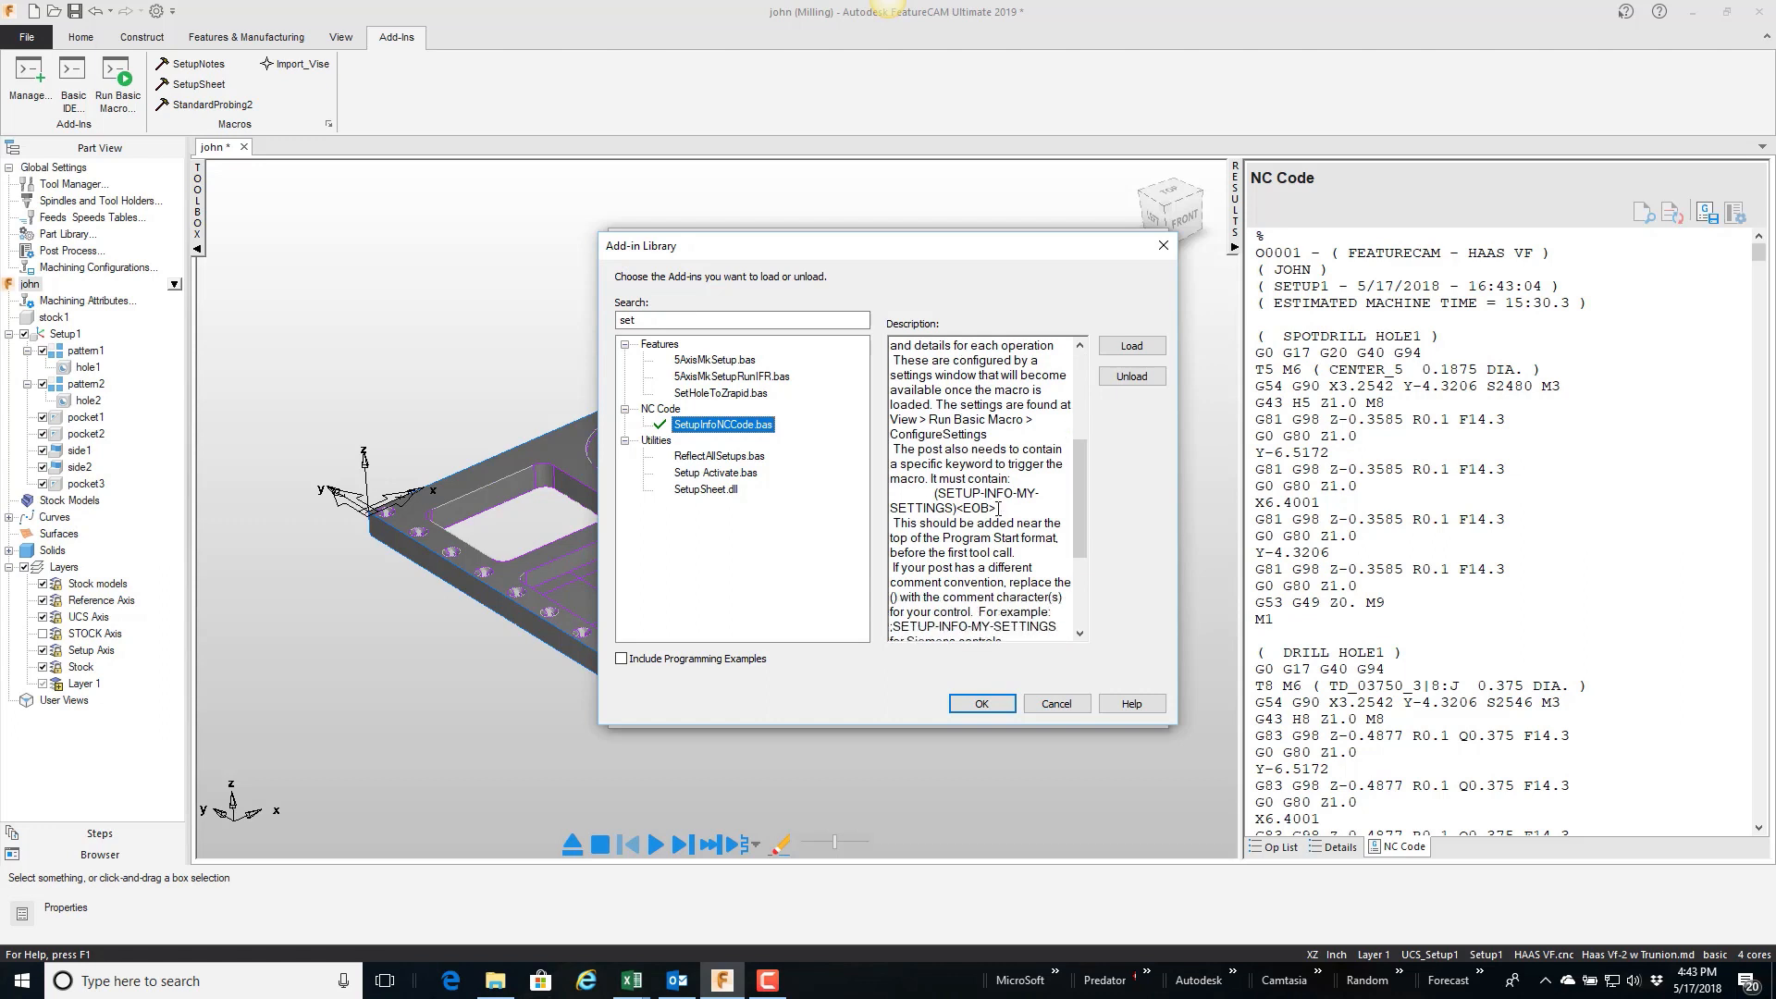
{"action": "left_click_drag", "start_coordinate": [998, 508], "coordinate": [937, 494]}
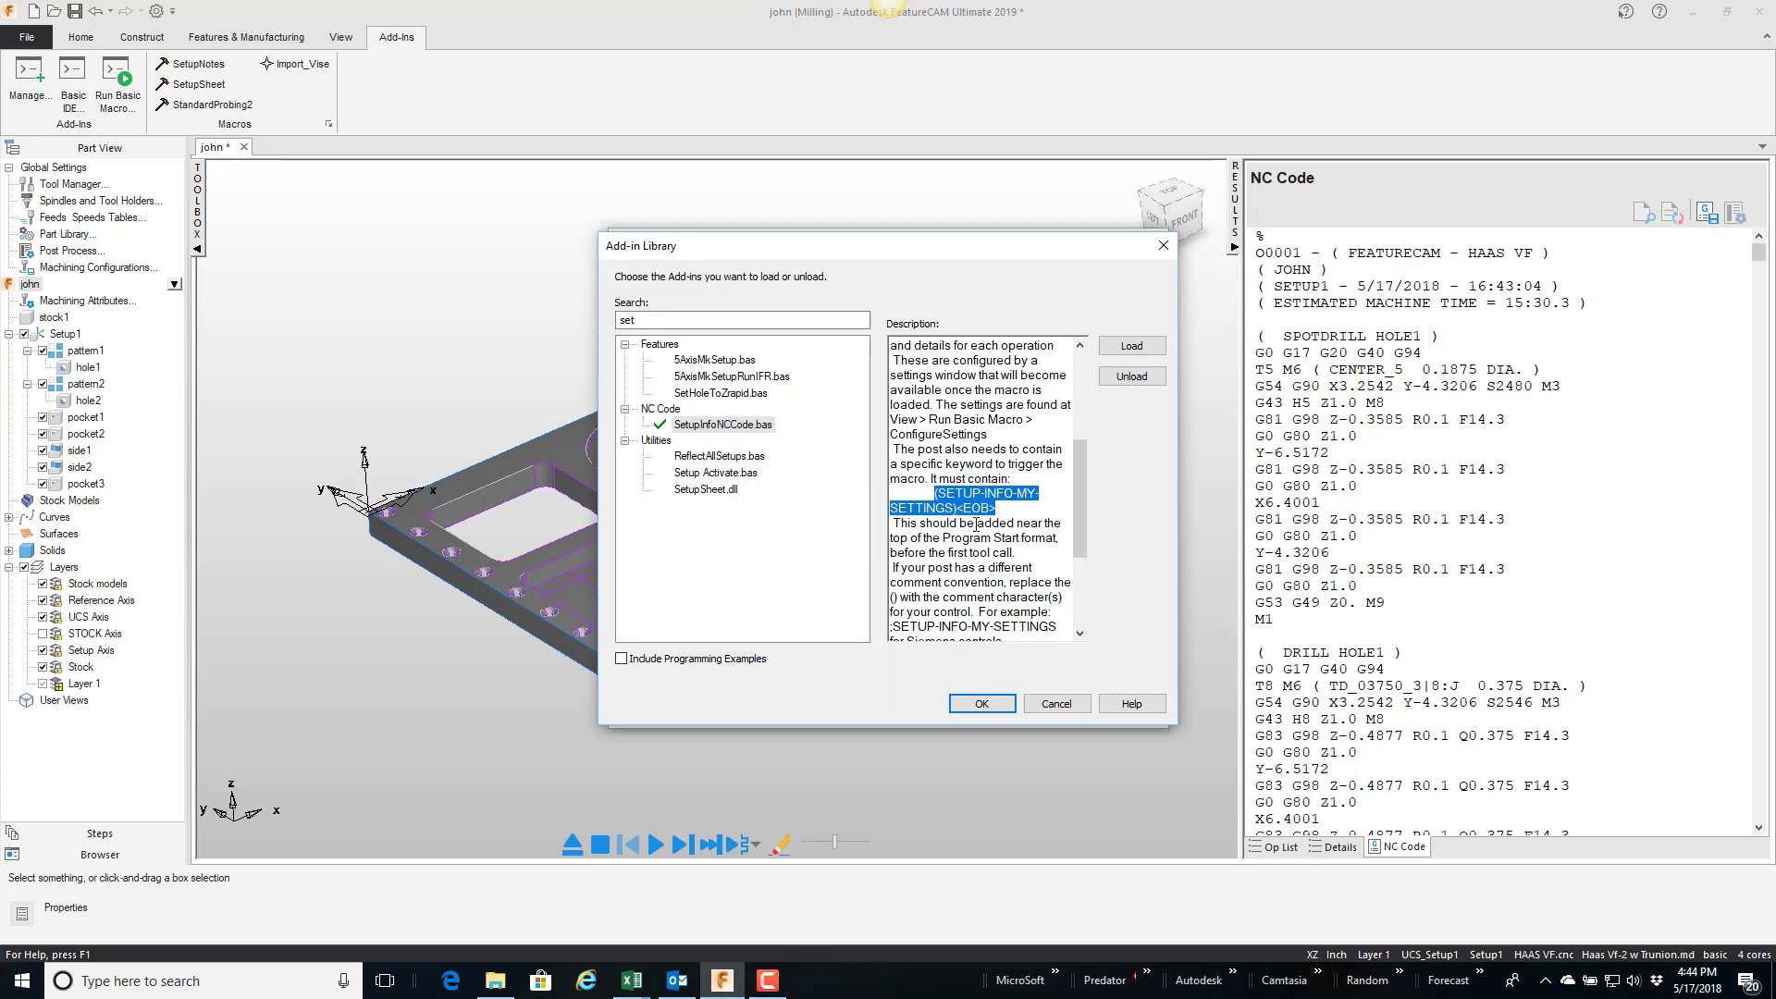
{"action": "left_click", "coordinate": [999, 704]}
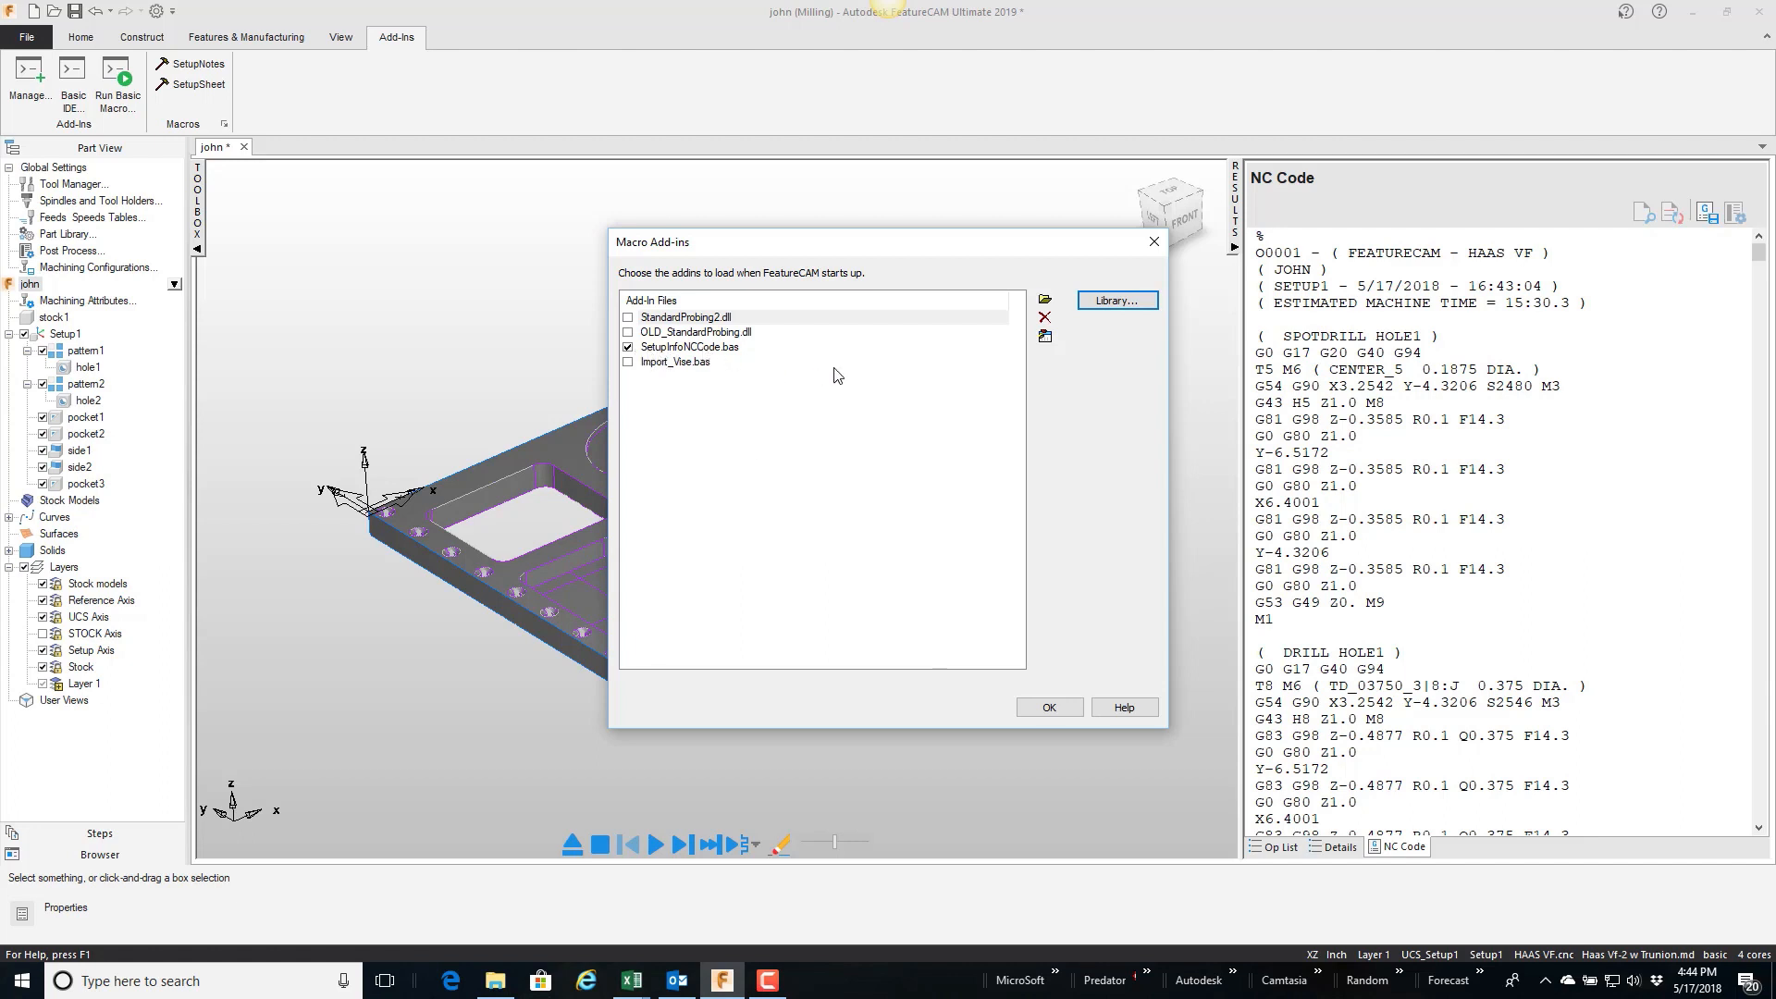
{"action": "left_click", "coordinate": [1068, 709]}
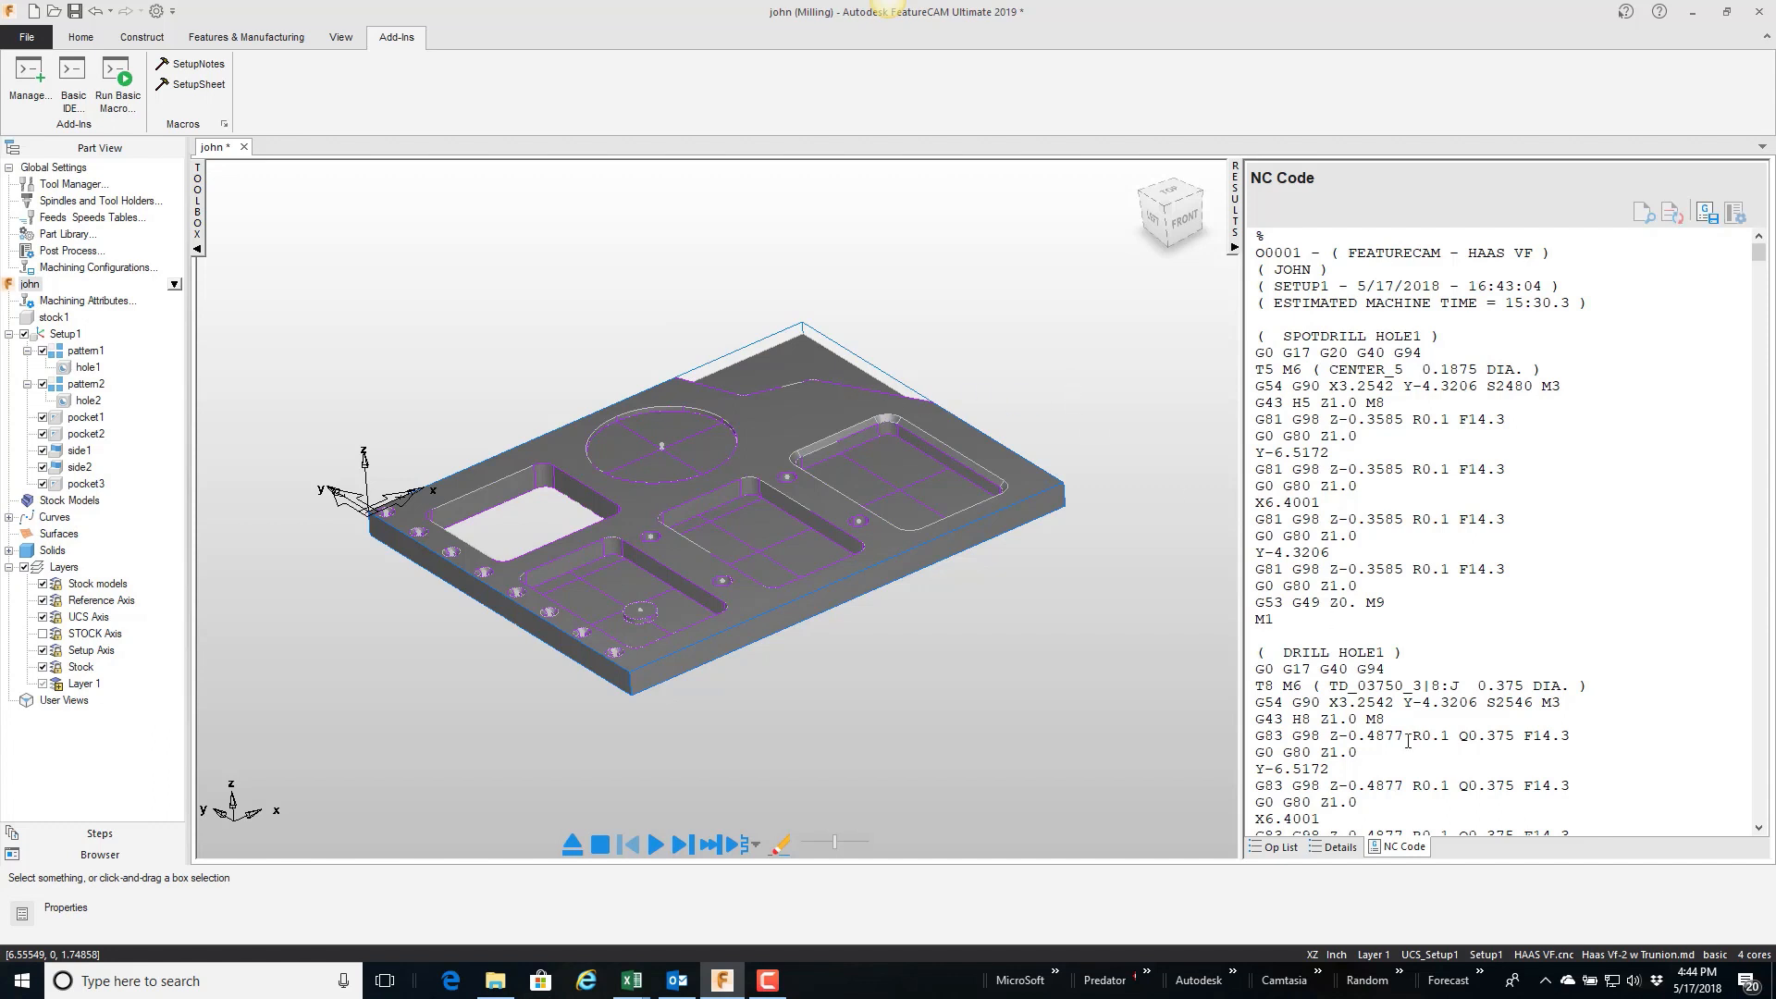
Step: Open the current HAAS VF.cnc milling post in XBUILD and bring up its Program Start format for editing
{"action": "double_click", "coordinate": [1544, 955]}
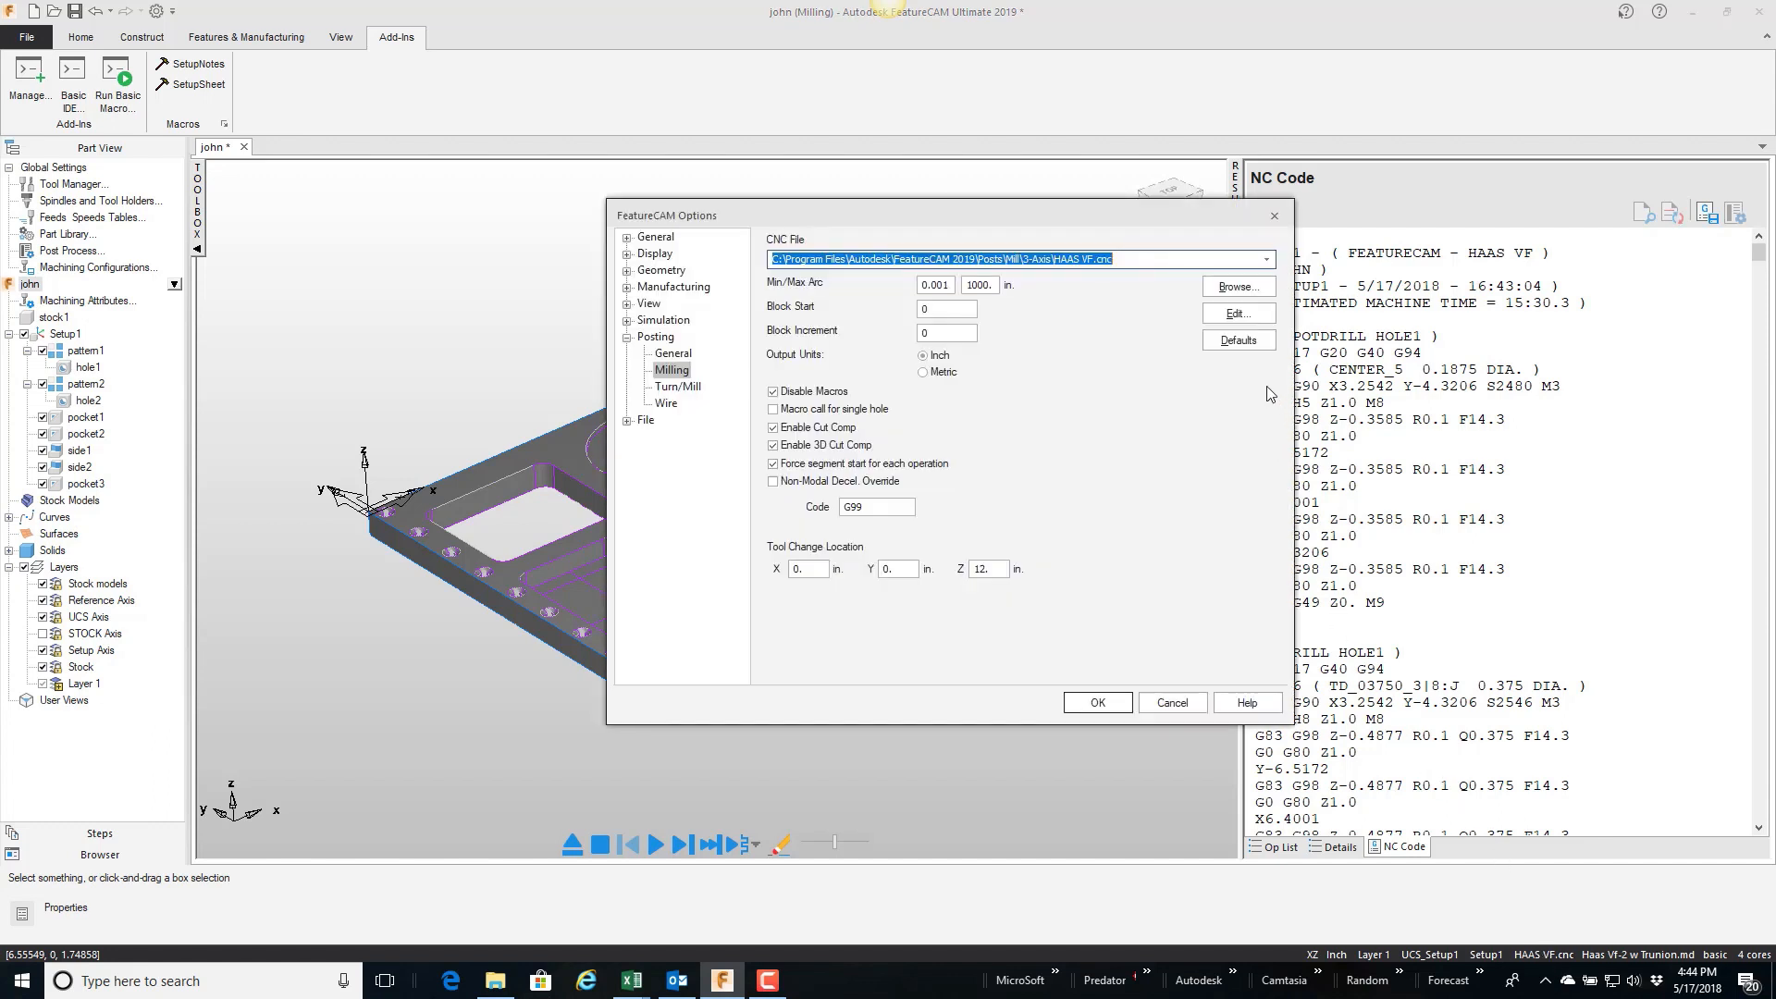
{"action": "left_click", "coordinate": [1245, 318]}
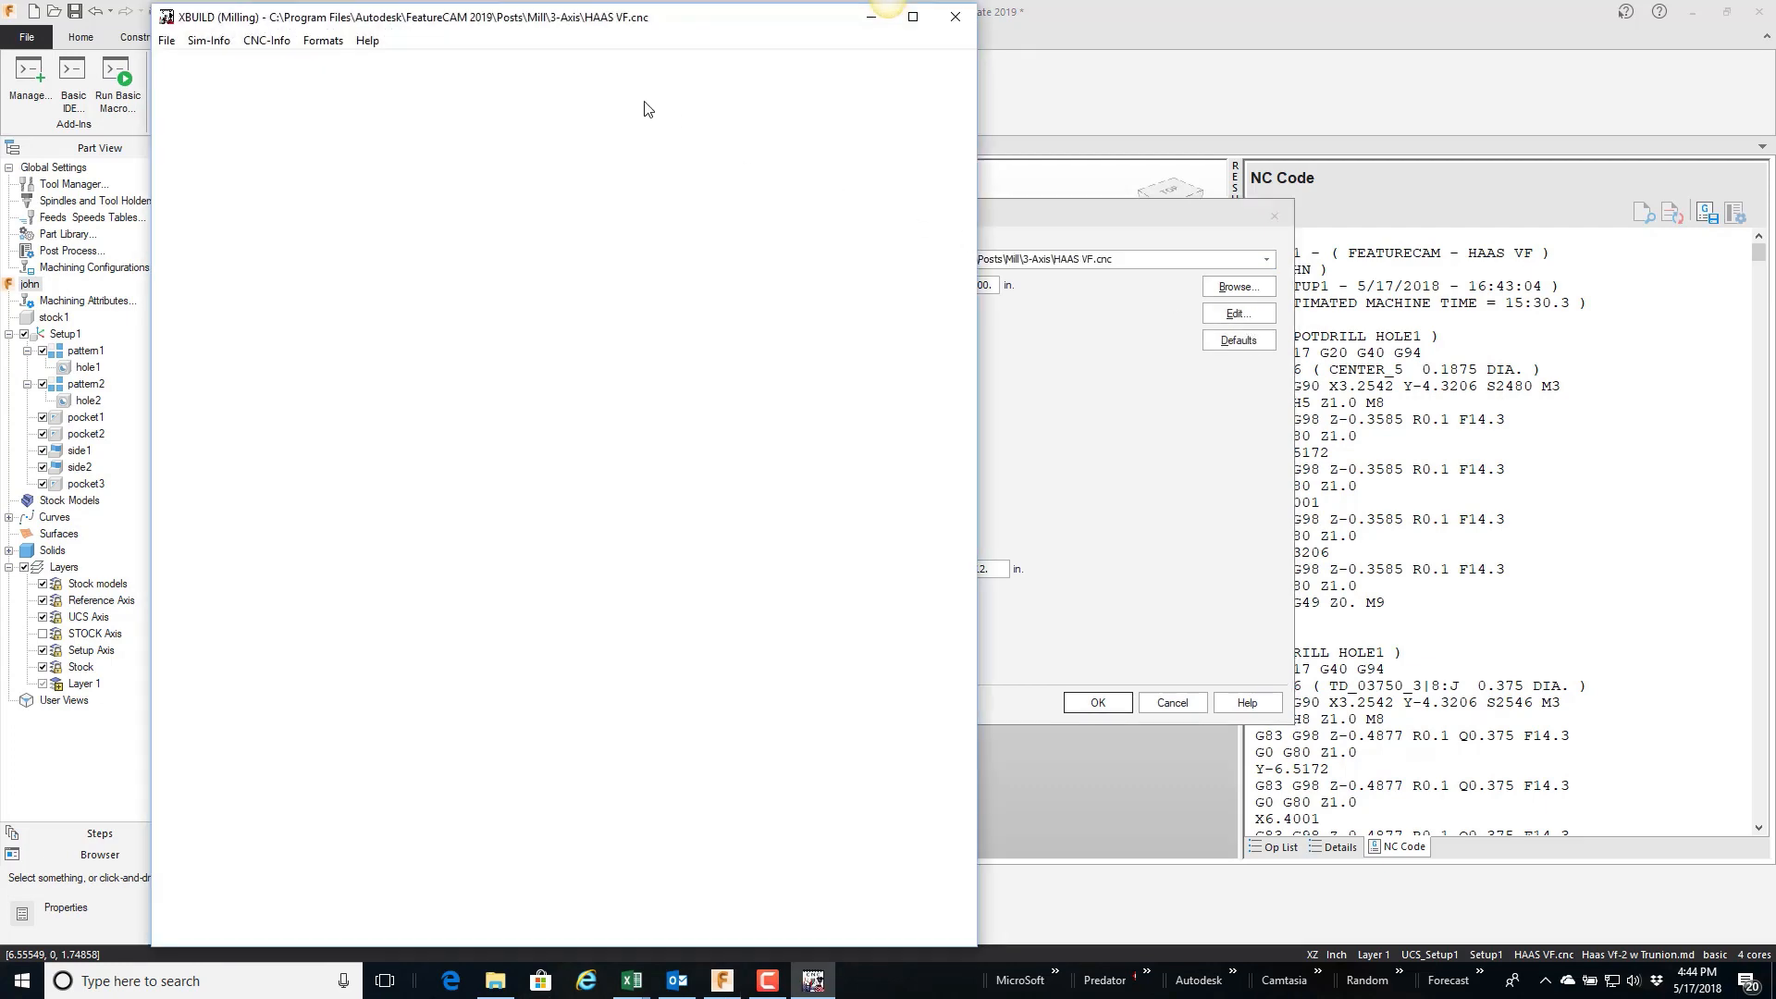
{"action": "left_click", "coordinate": [333, 42]}
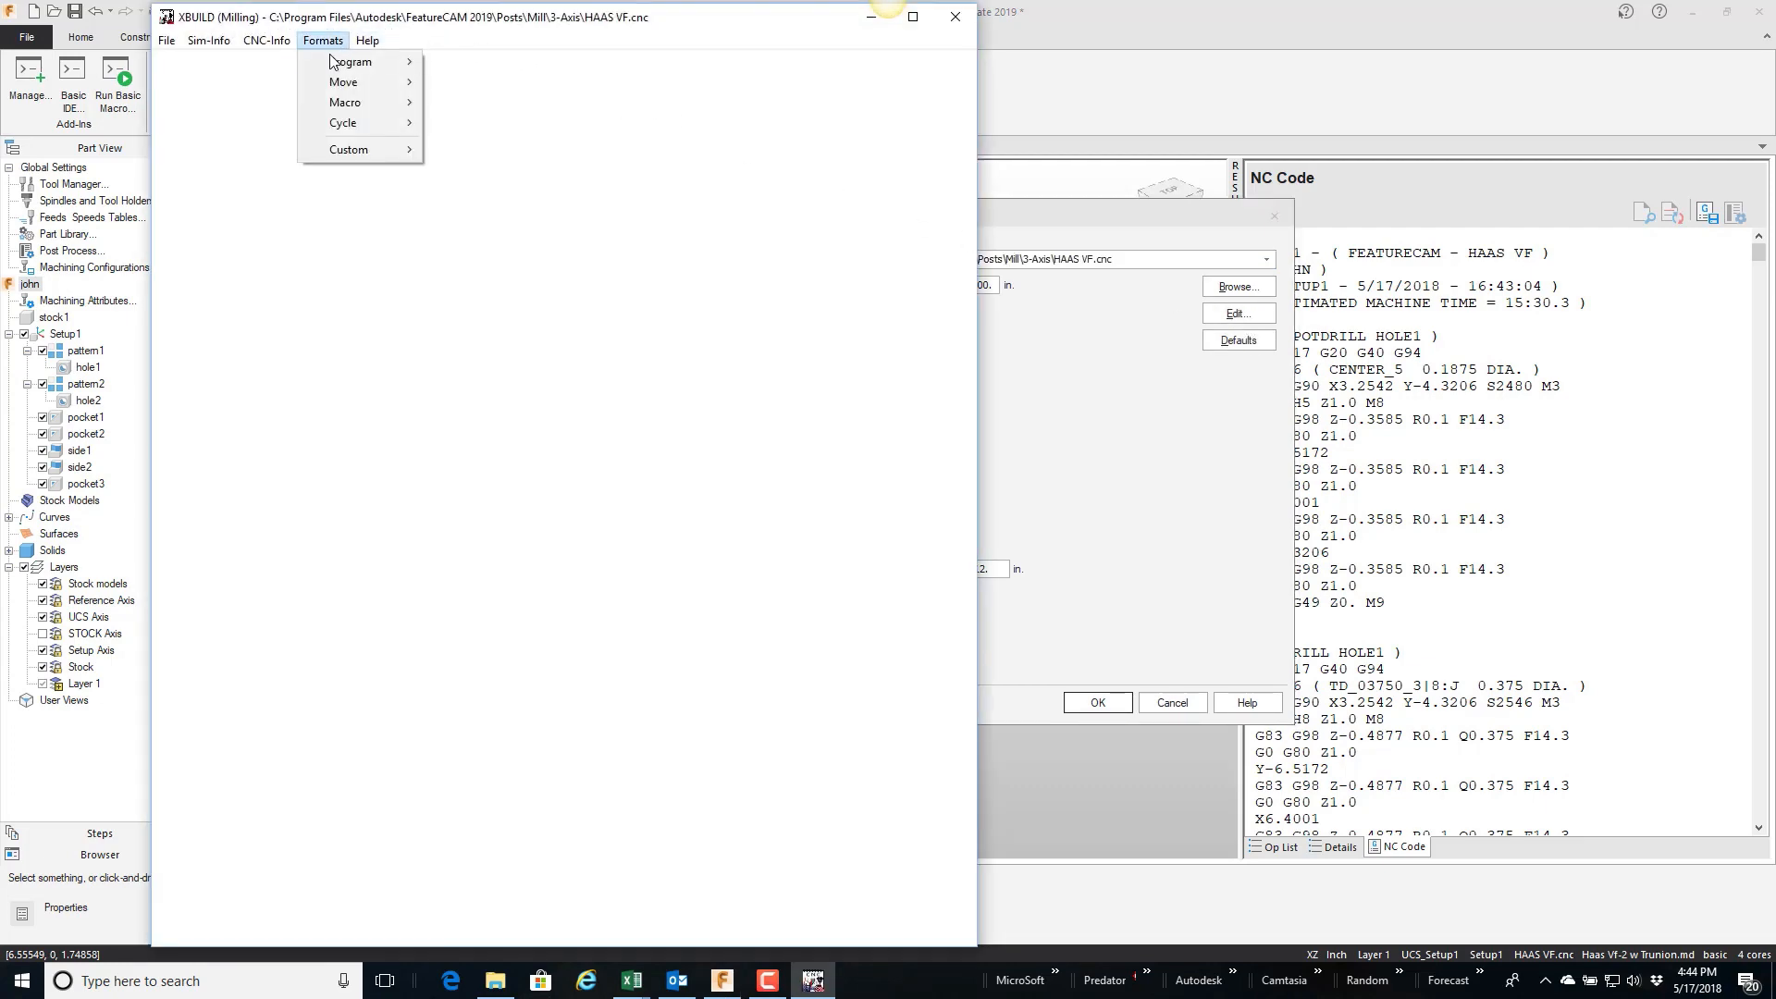
{"action": "mouse_move", "coordinate": [349, 63]}
{"action": "left_click", "coordinate": [452, 65]}
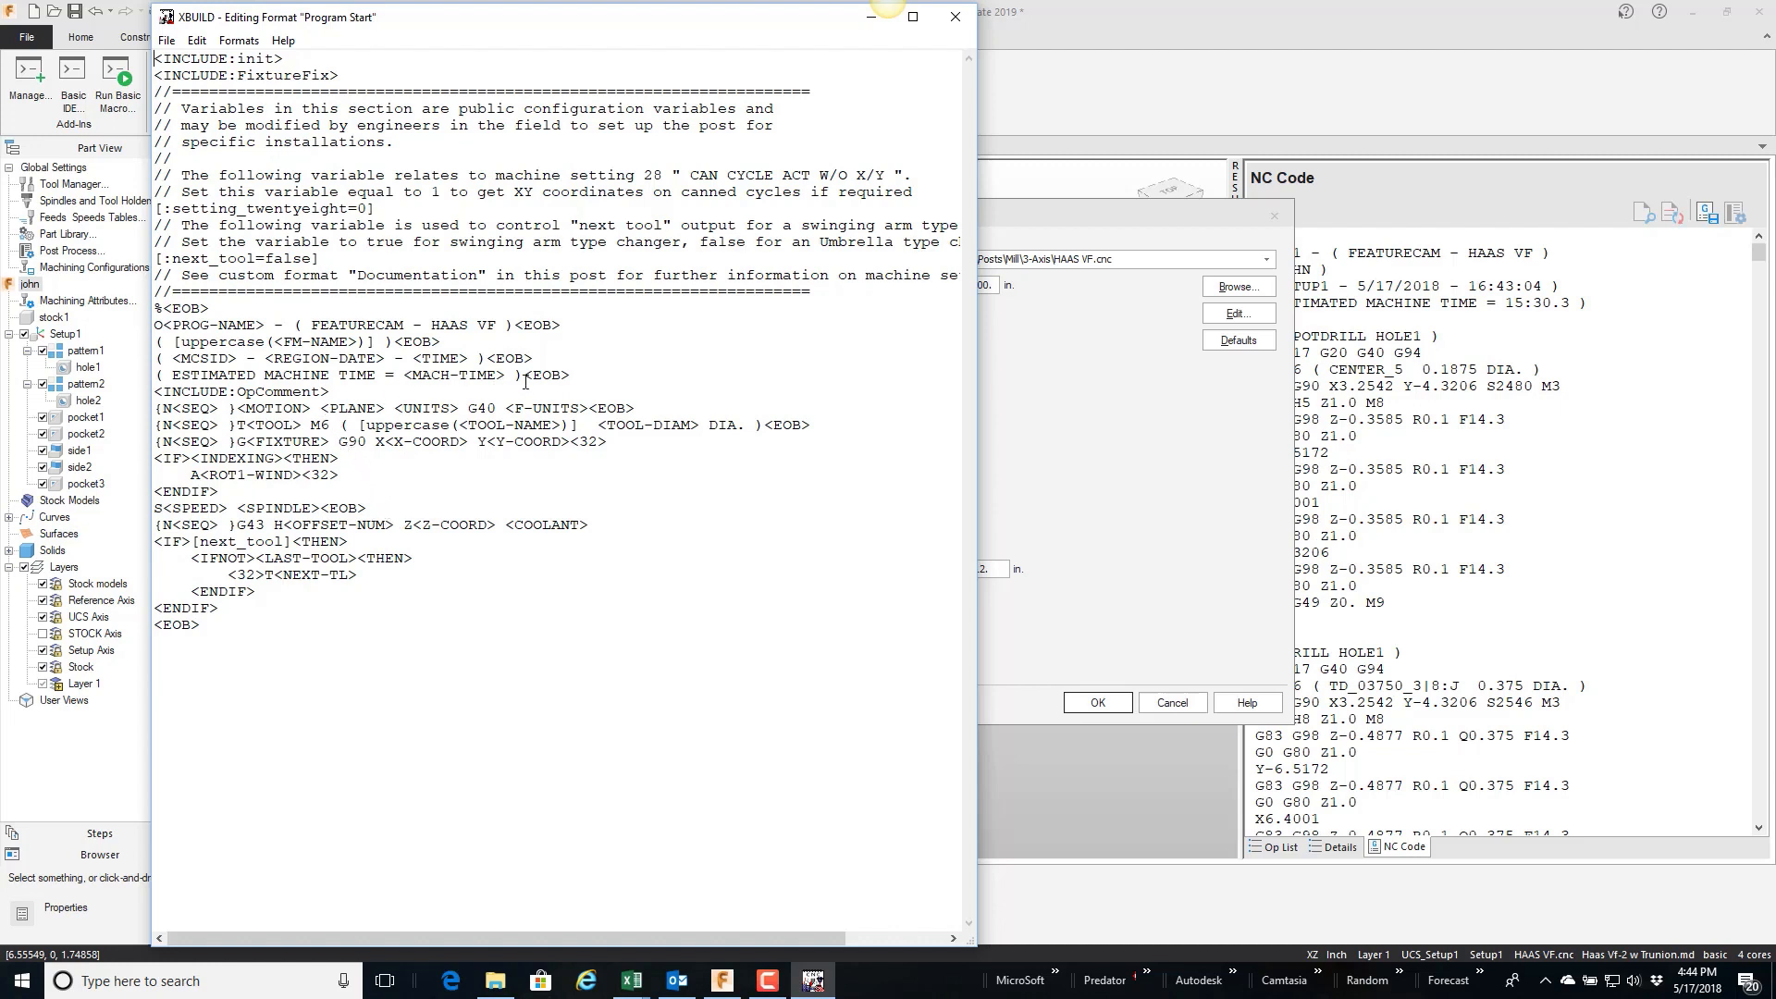
Step: Insert (SETUP-INFO-MY-SETTINGS)<EOB> between two <10> lines after the estimated machine time line in Program Start, and save the format
{"action": "key", "text": "Return"}
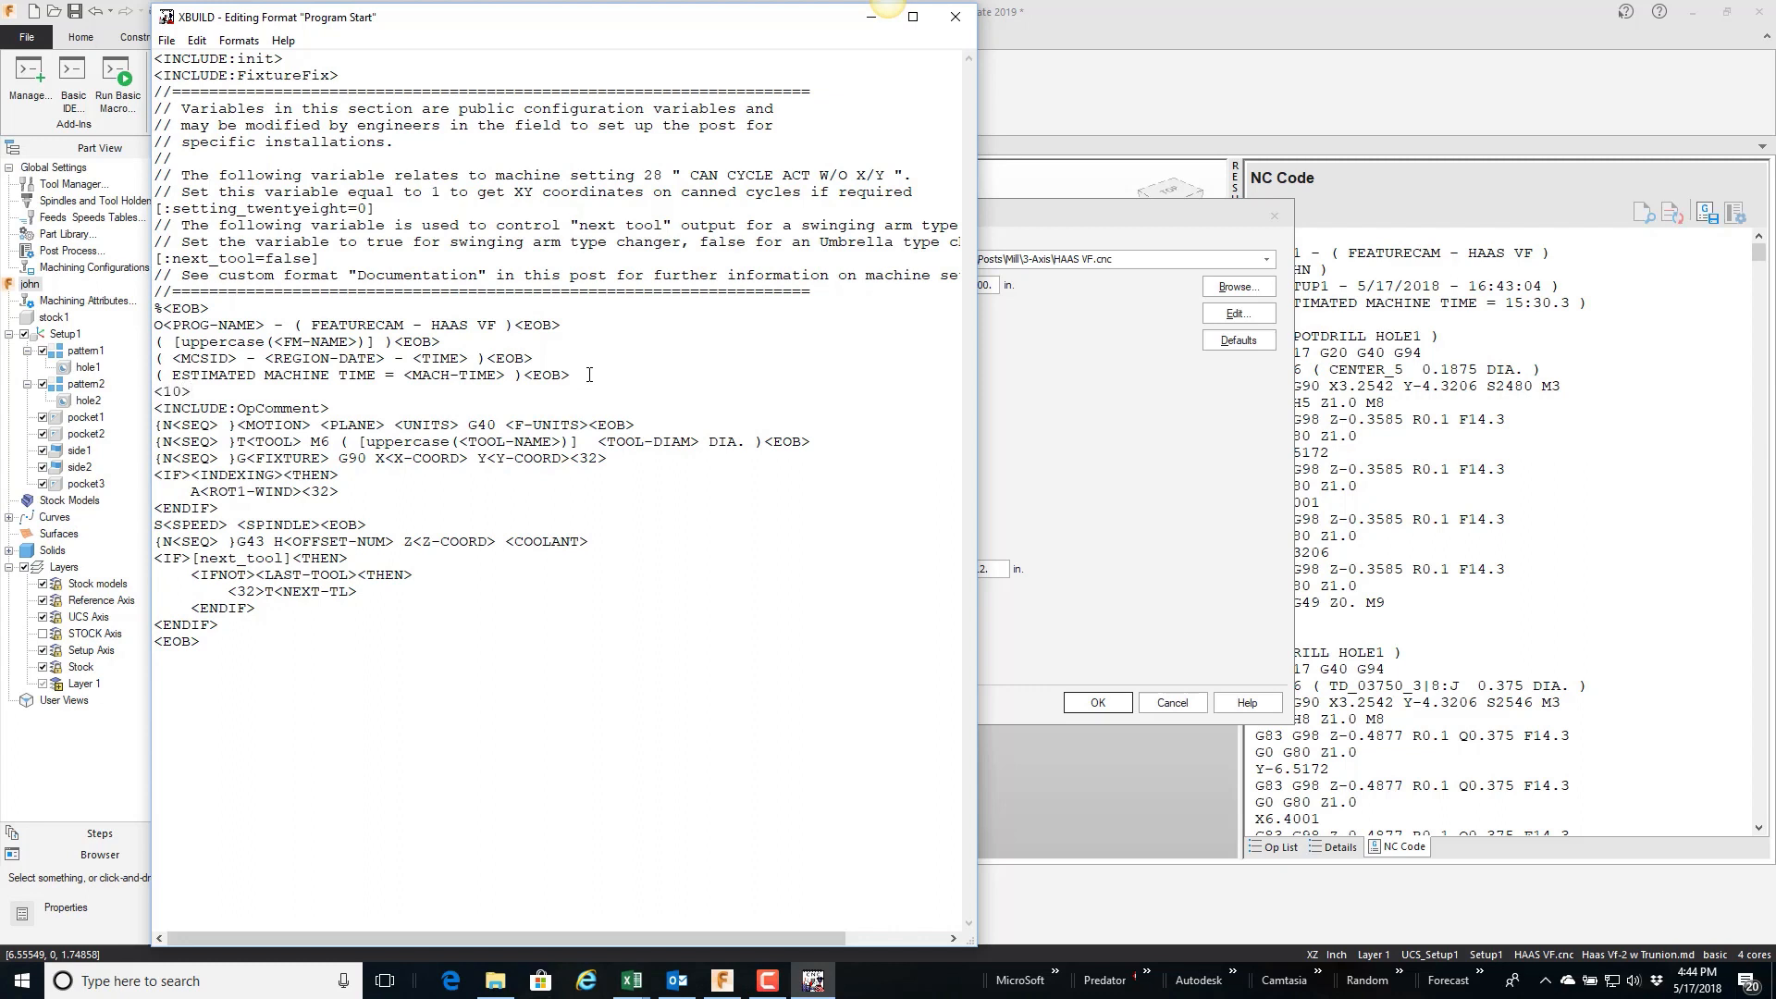
{"action": "key", "text": "Return"}
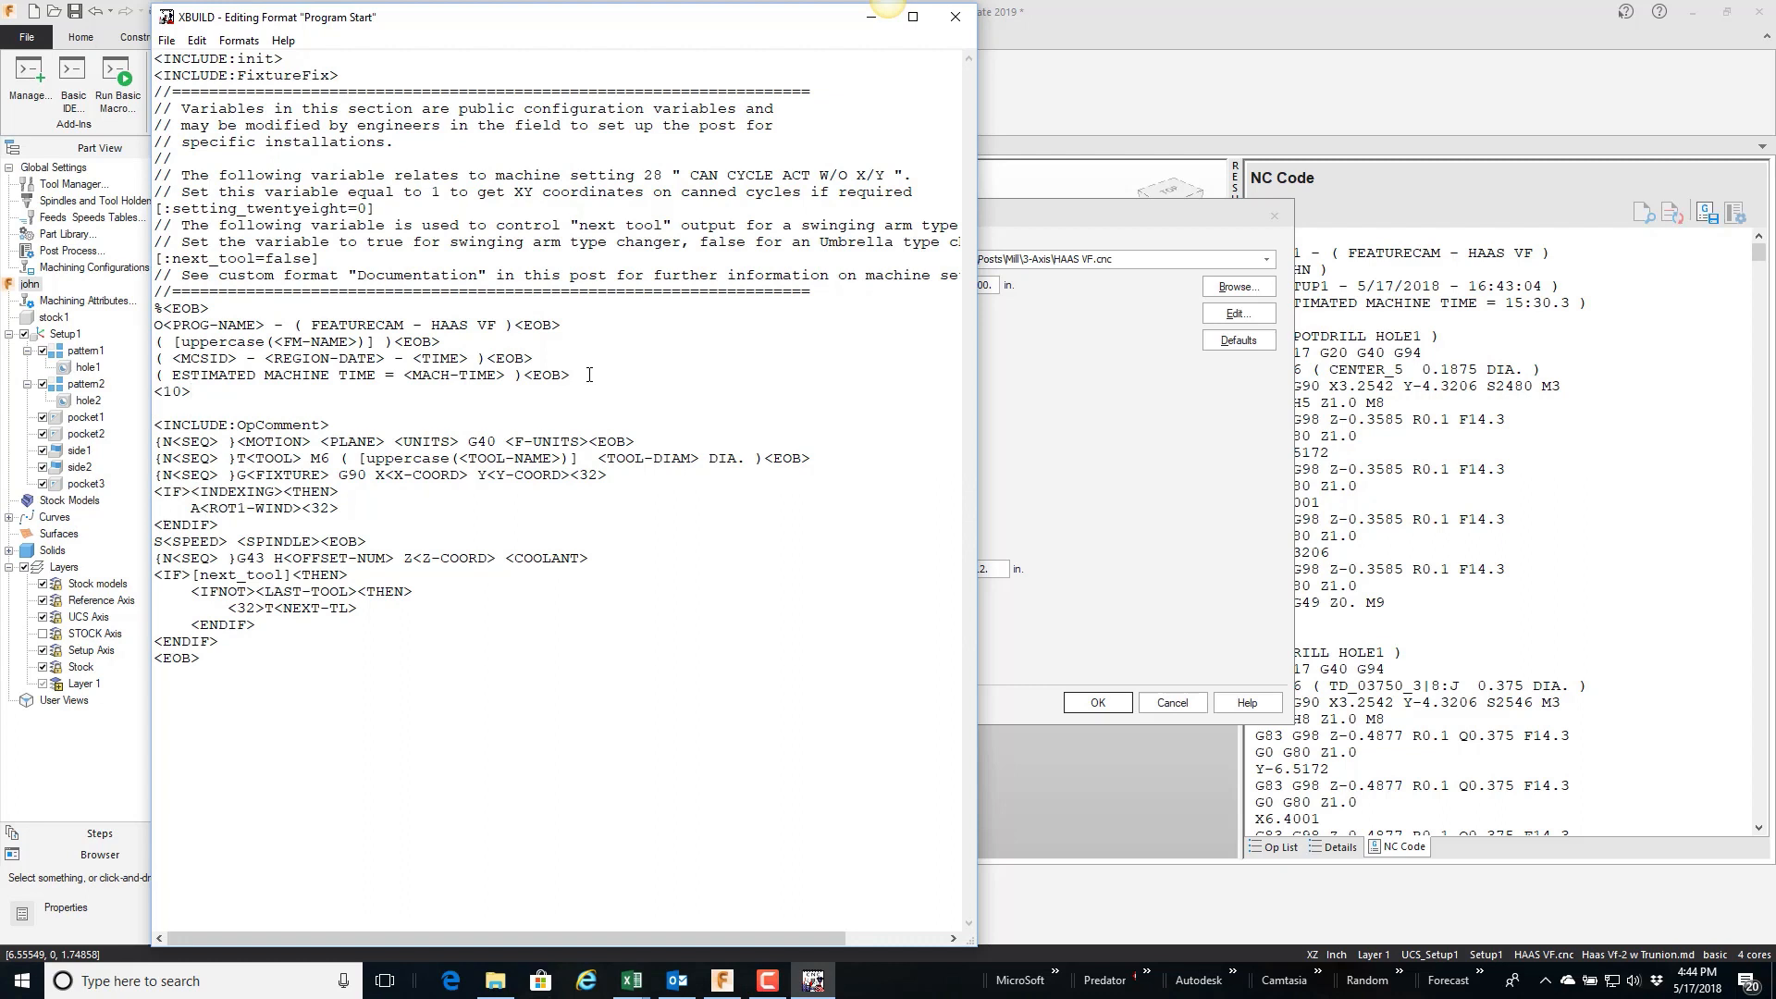
{"action": "type", "text": "(SETUP-INFO-MY-SETTINGS)<EOB>"}
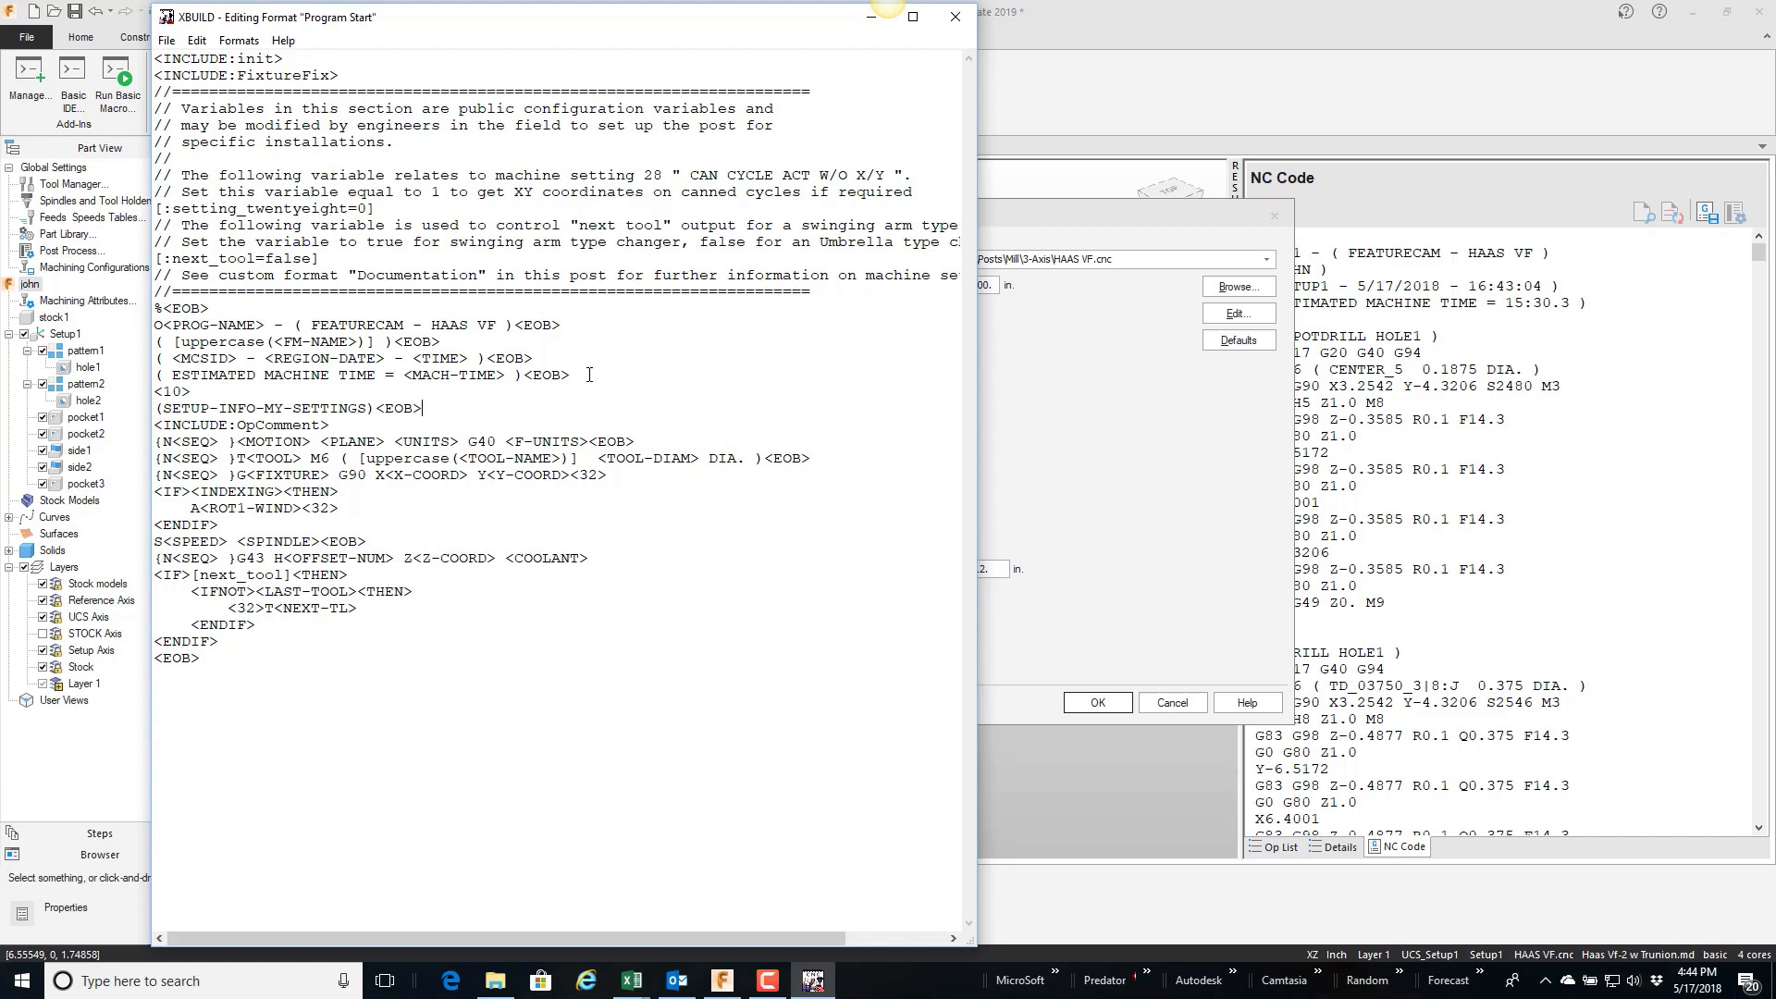
{"action": "key", "text": "Return"}
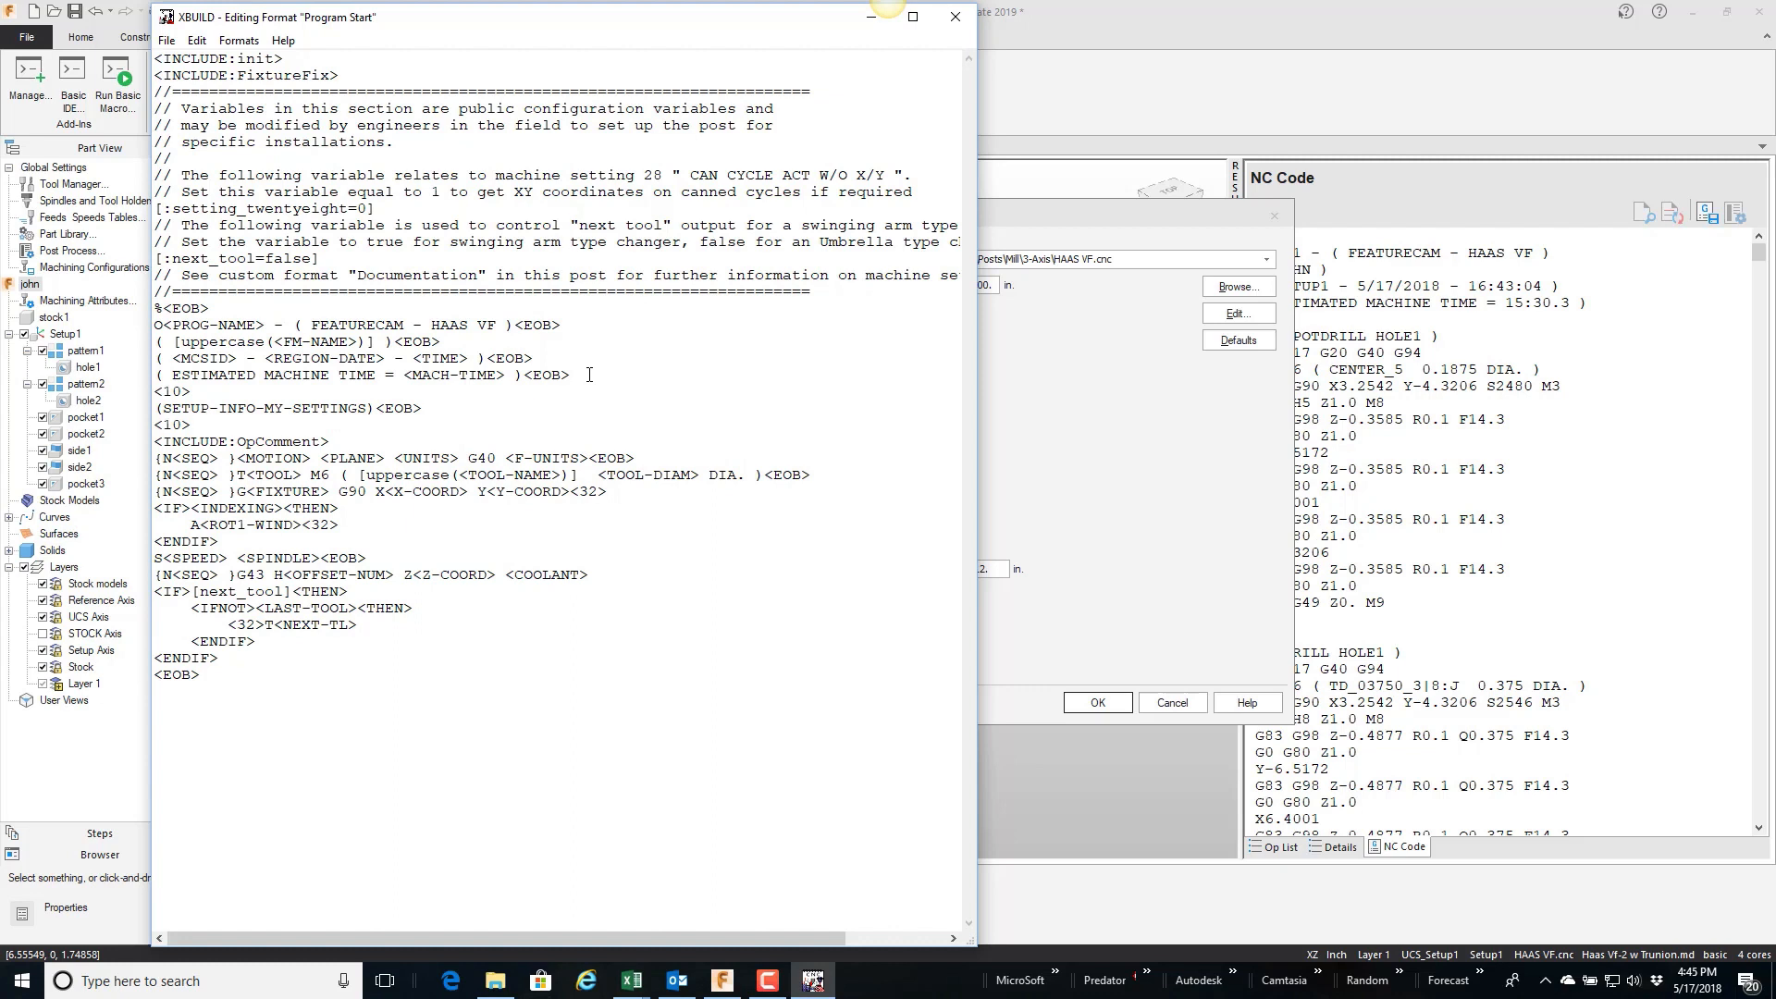
{"action": "left_click_drag", "start_coordinate": [193, 426], "coordinate": [152, 392]}
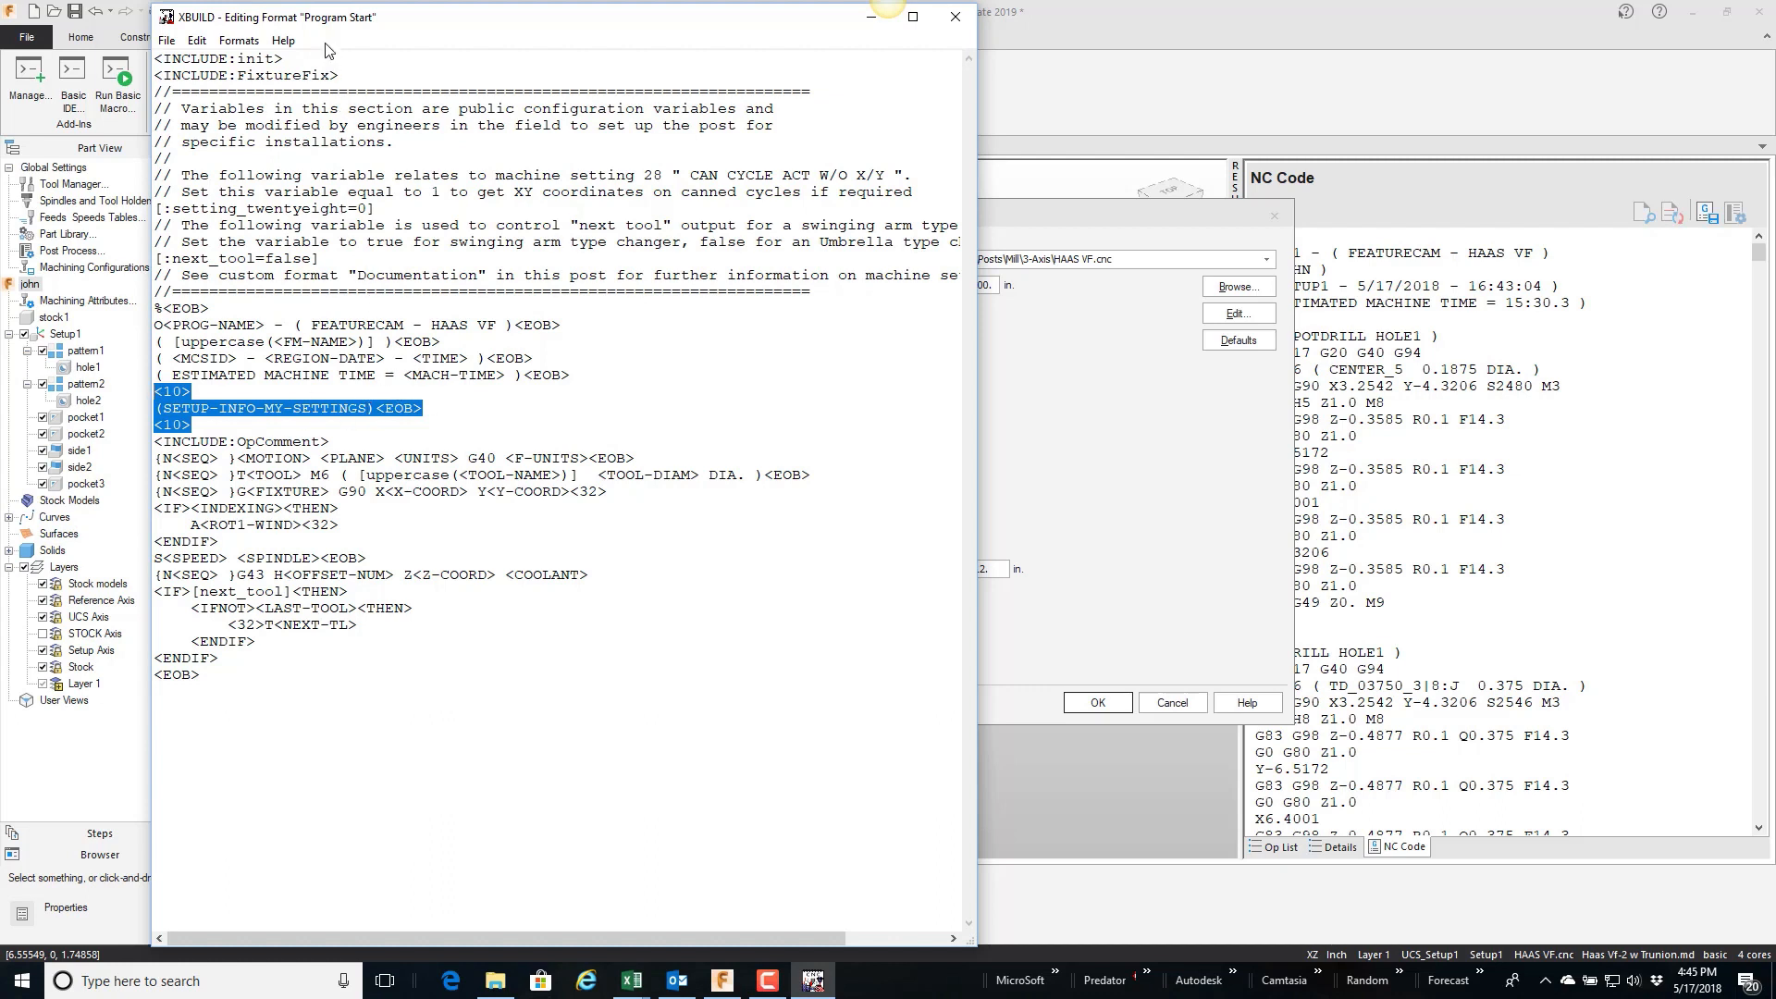
{"action": "left_click", "coordinate": [165, 42]}
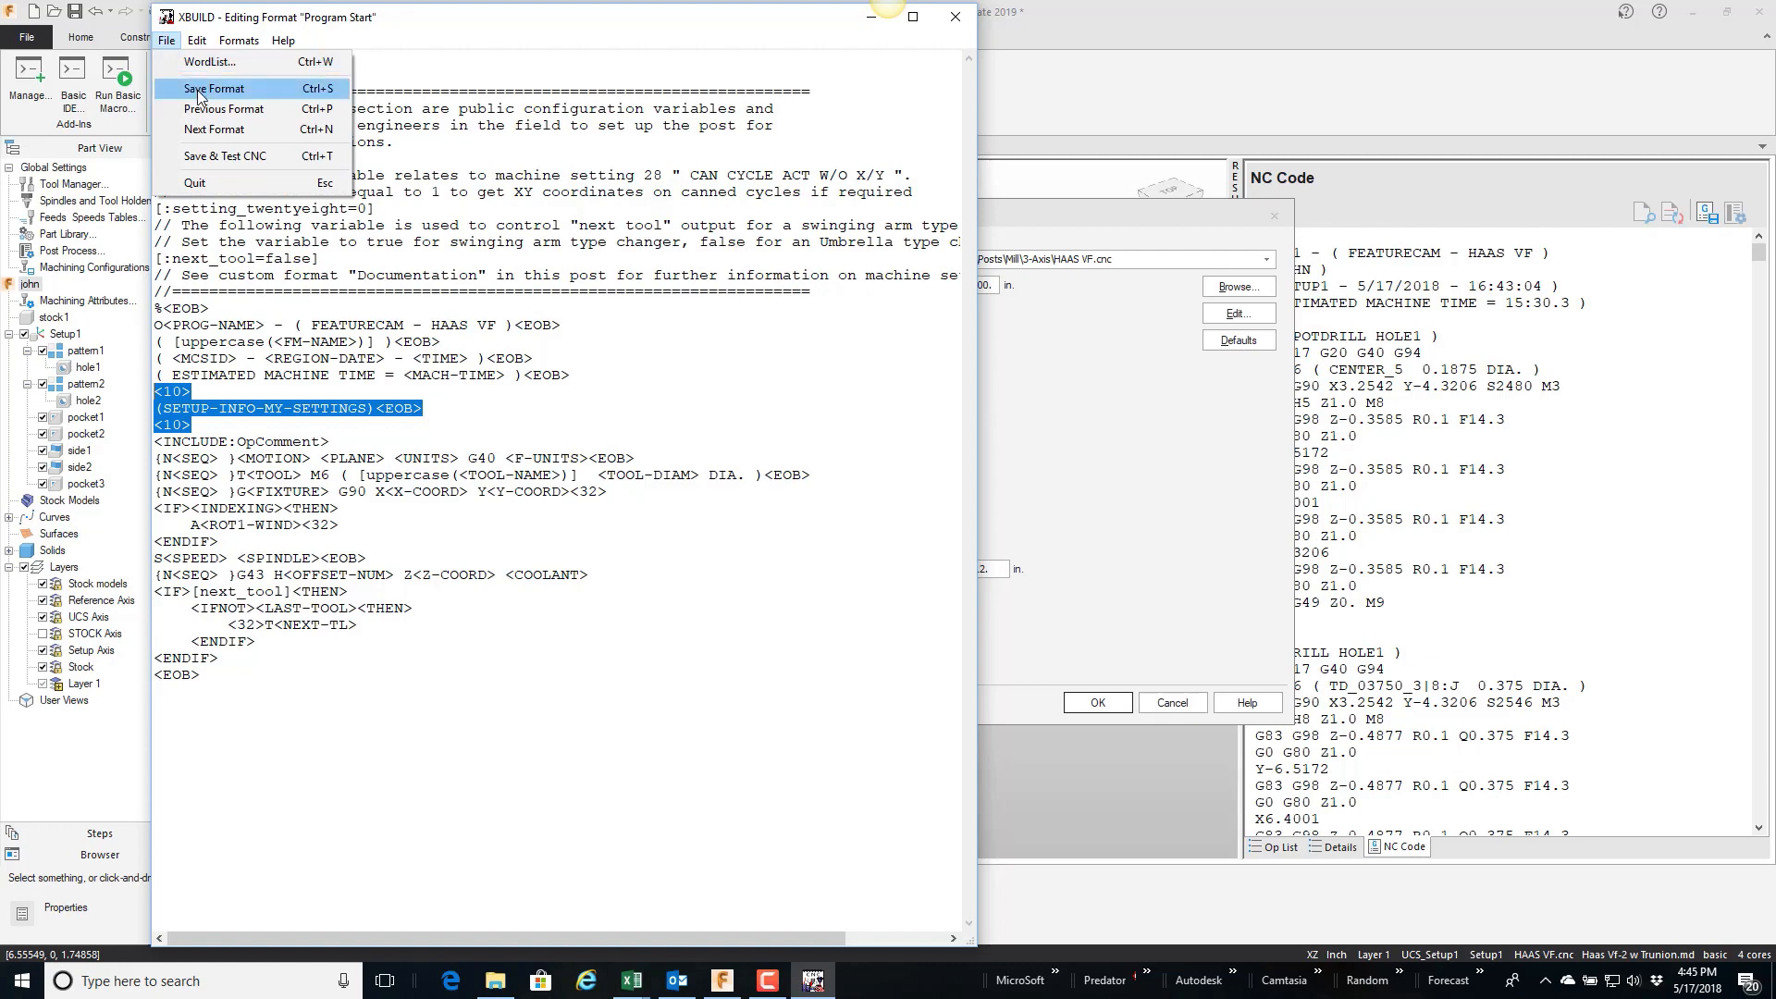
{"action": "left_click", "coordinate": [197, 88]}
Step: Try to exit the post editor while saving the changes to the original HAAS VF.cnc, accepting the version update
{"action": "left_click", "coordinate": [167, 41]}
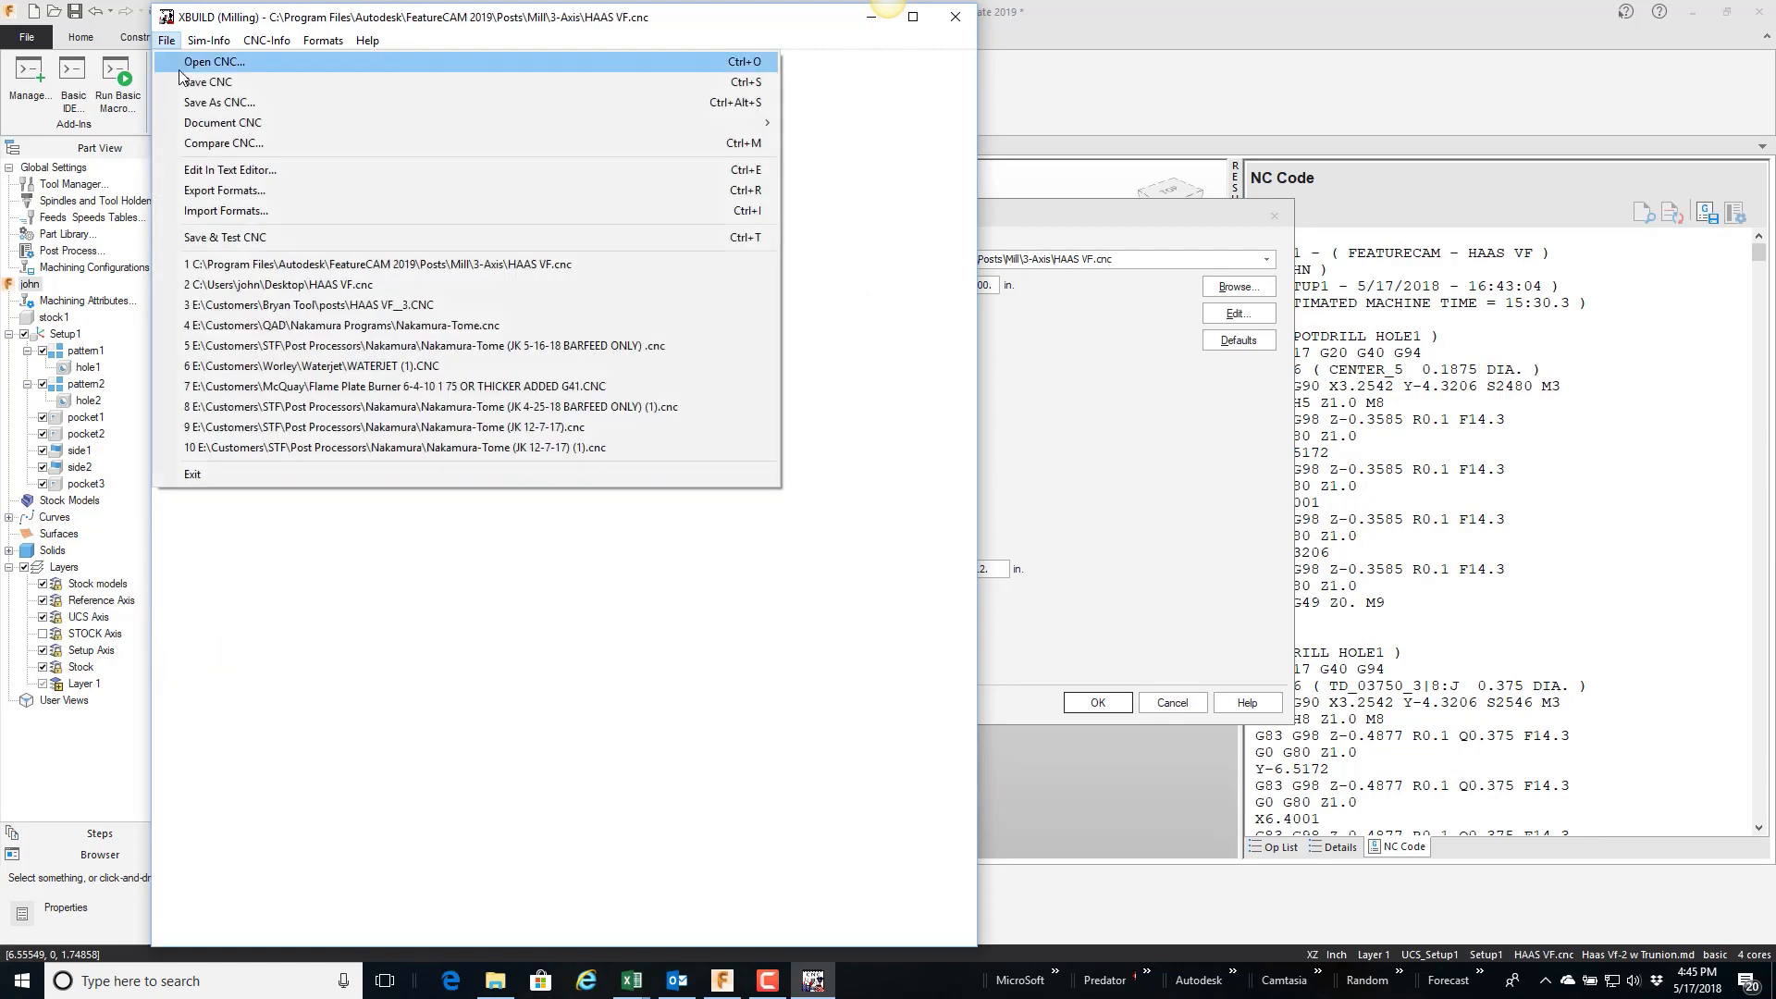
{"action": "left_click", "coordinate": [204, 476]}
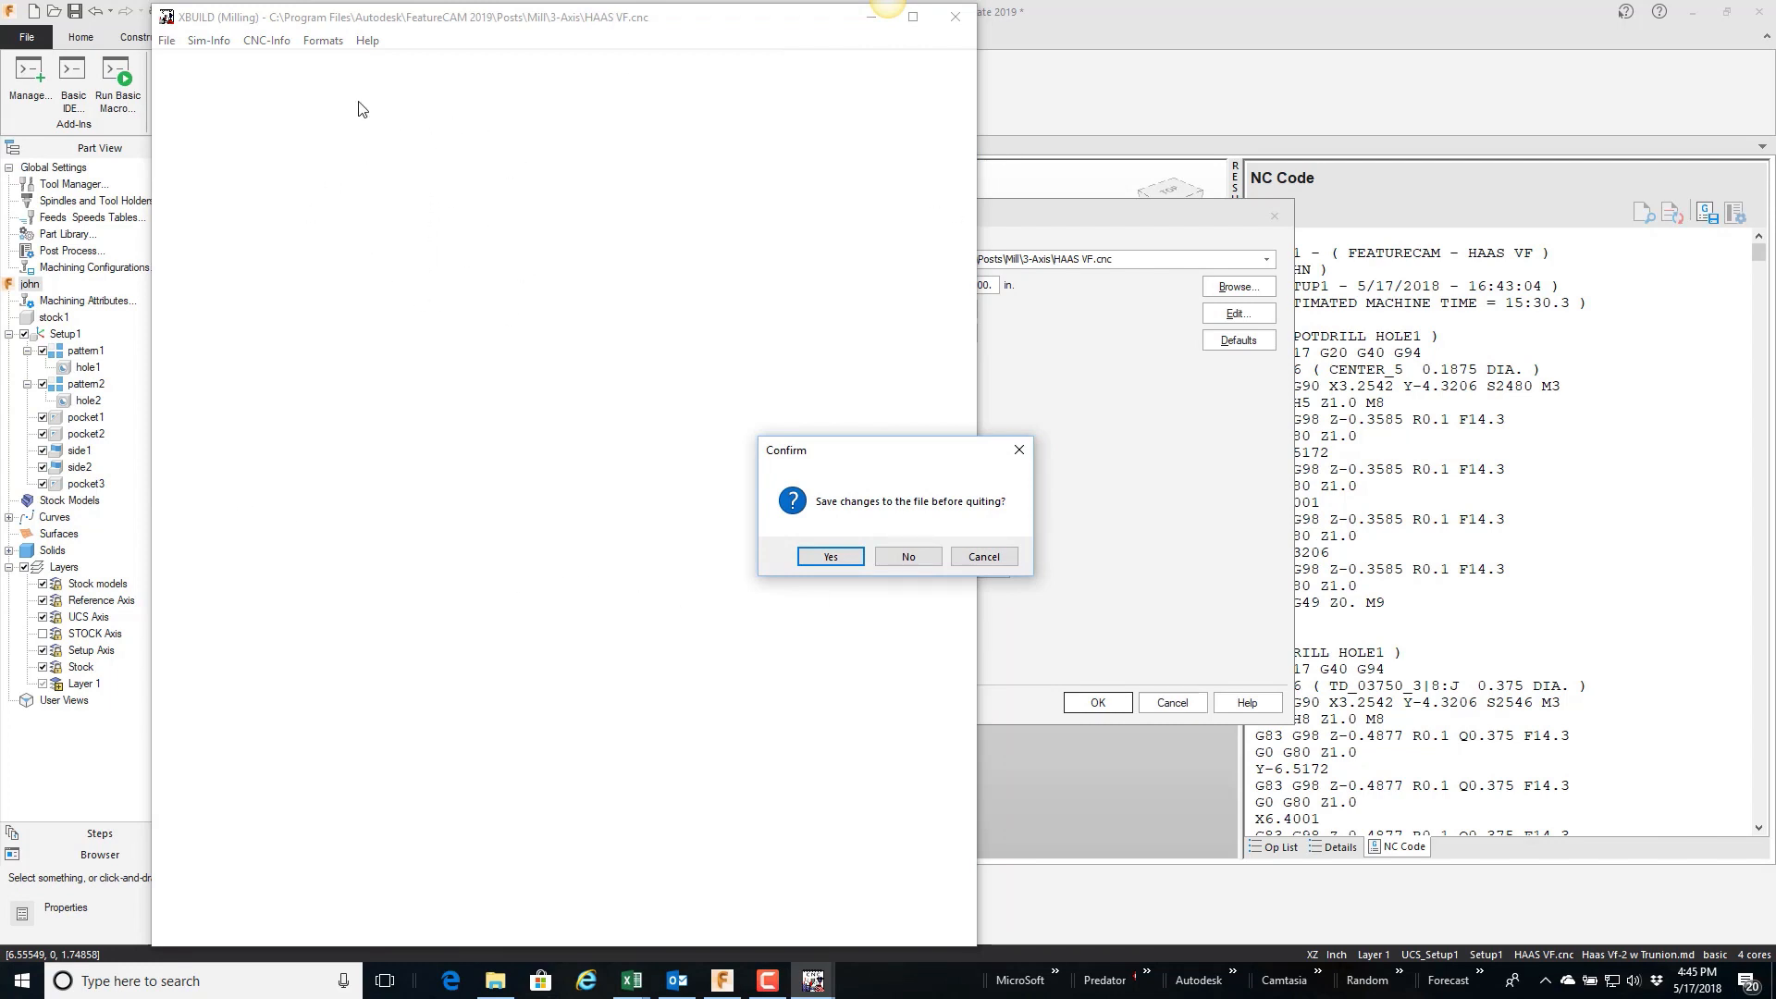
{"action": "left_click", "coordinate": [831, 557]}
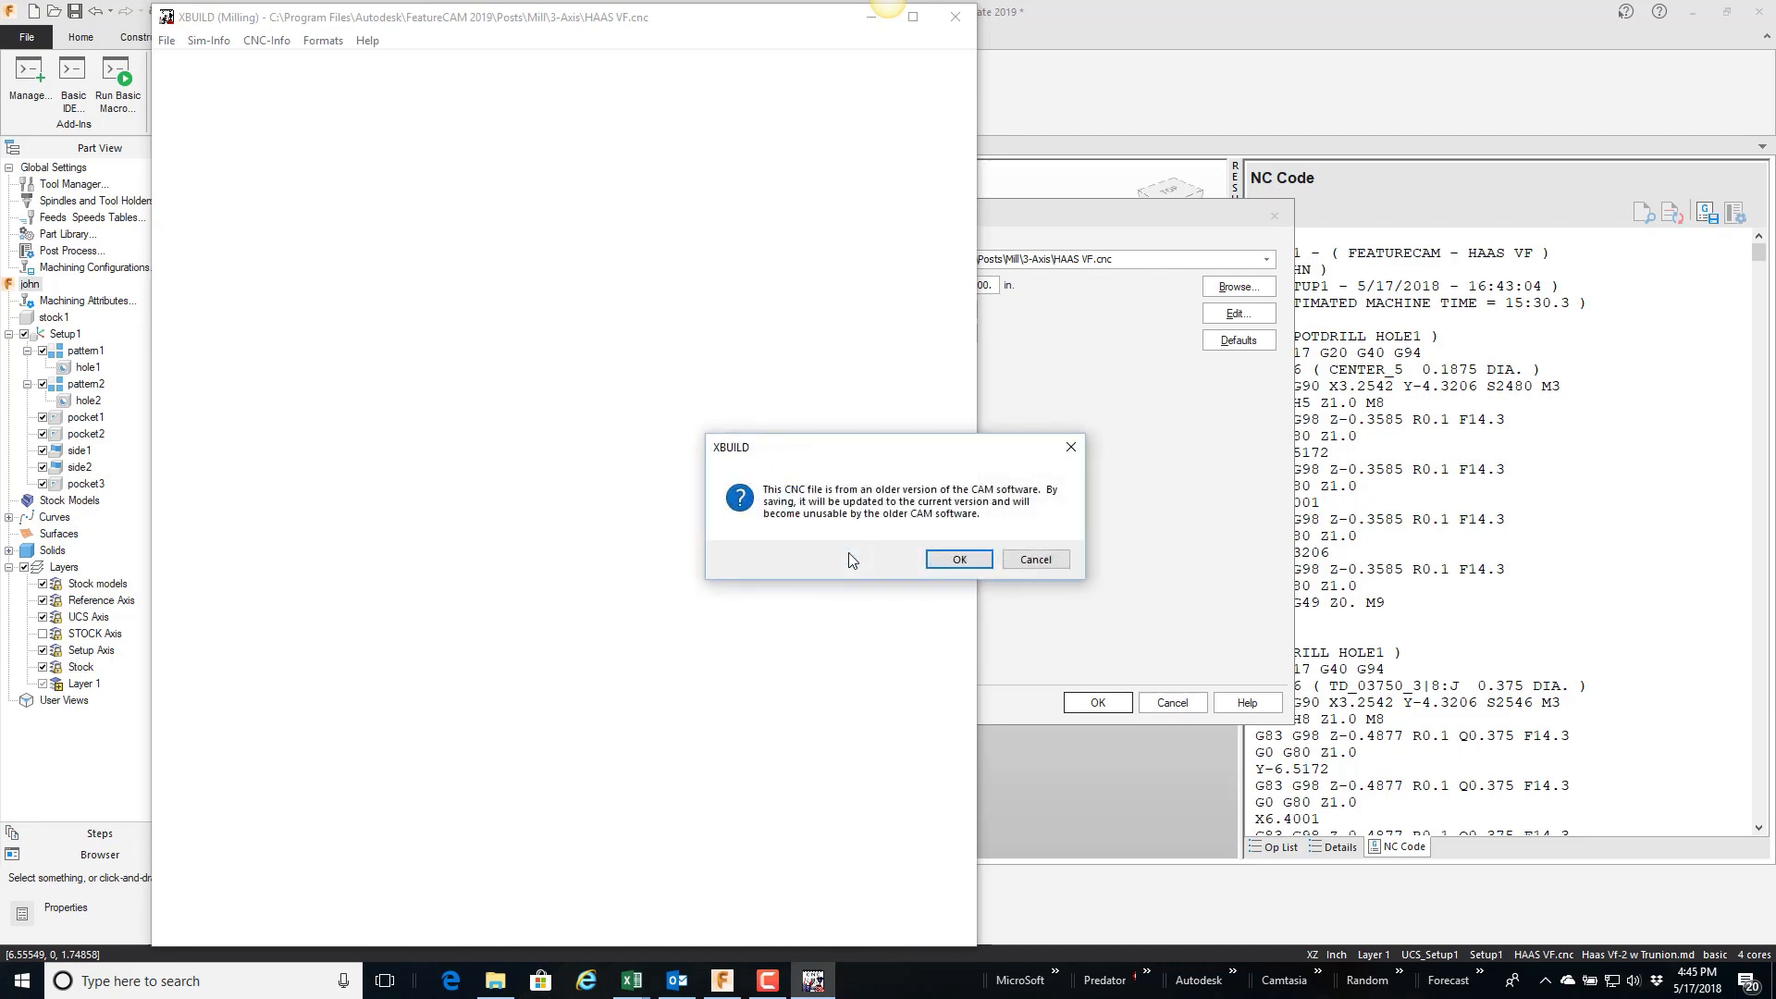
{"action": "left_click", "coordinate": [962, 561]}
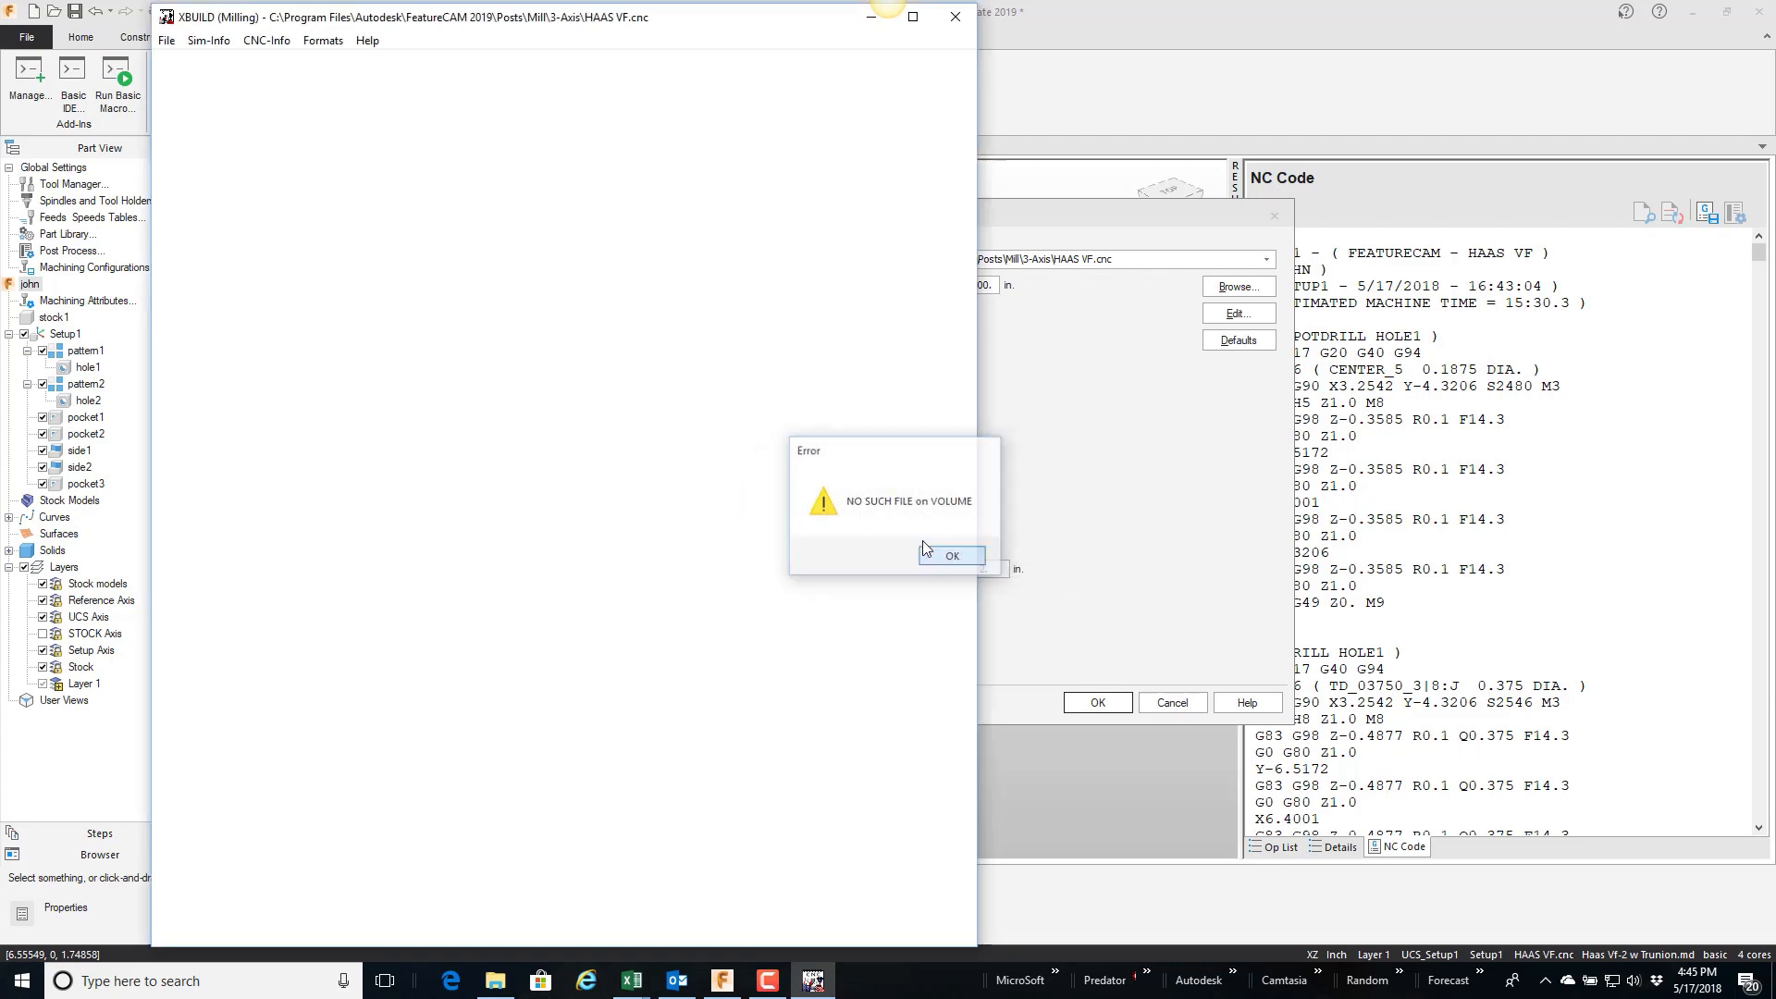
{"action": "left_click", "coordinate": [953, 557]}
Step: Save the edited post as HAAS VF.cnc on the Desktop, replacing the existing file, and close the post editor
{"action": "left_click", "coordinate": [167, 40]}
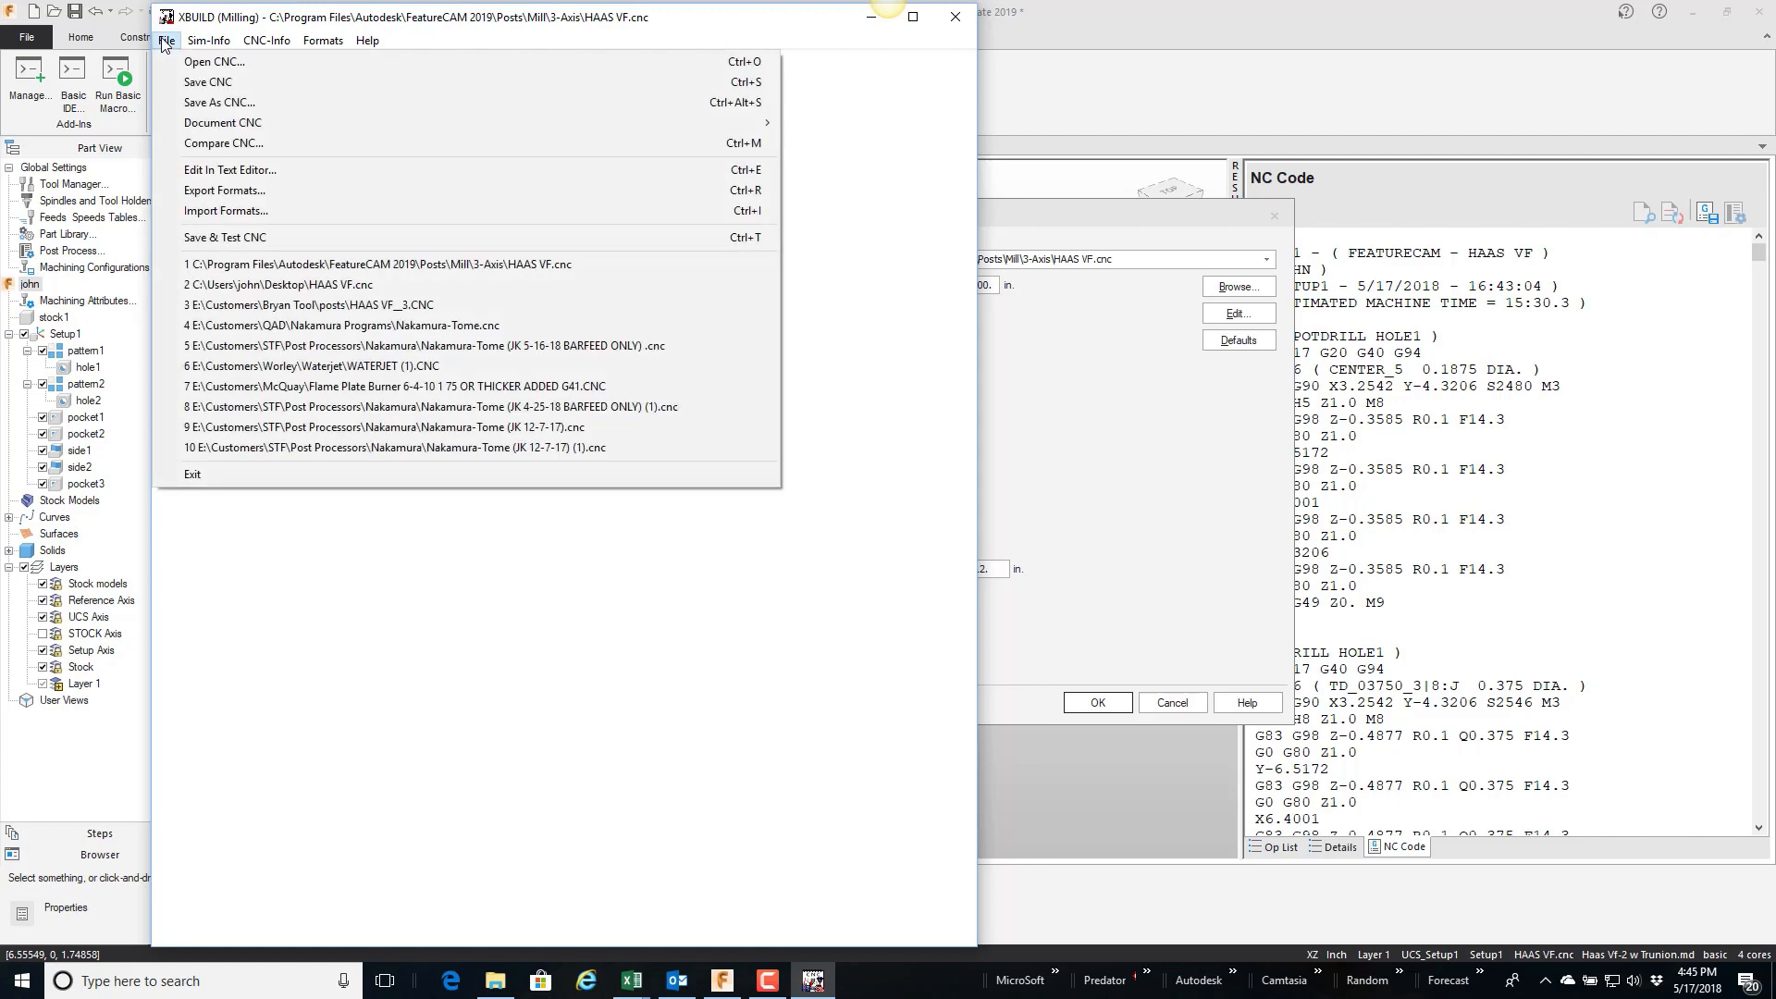
{"action": "left_click", "coordinate": [194, 103]}
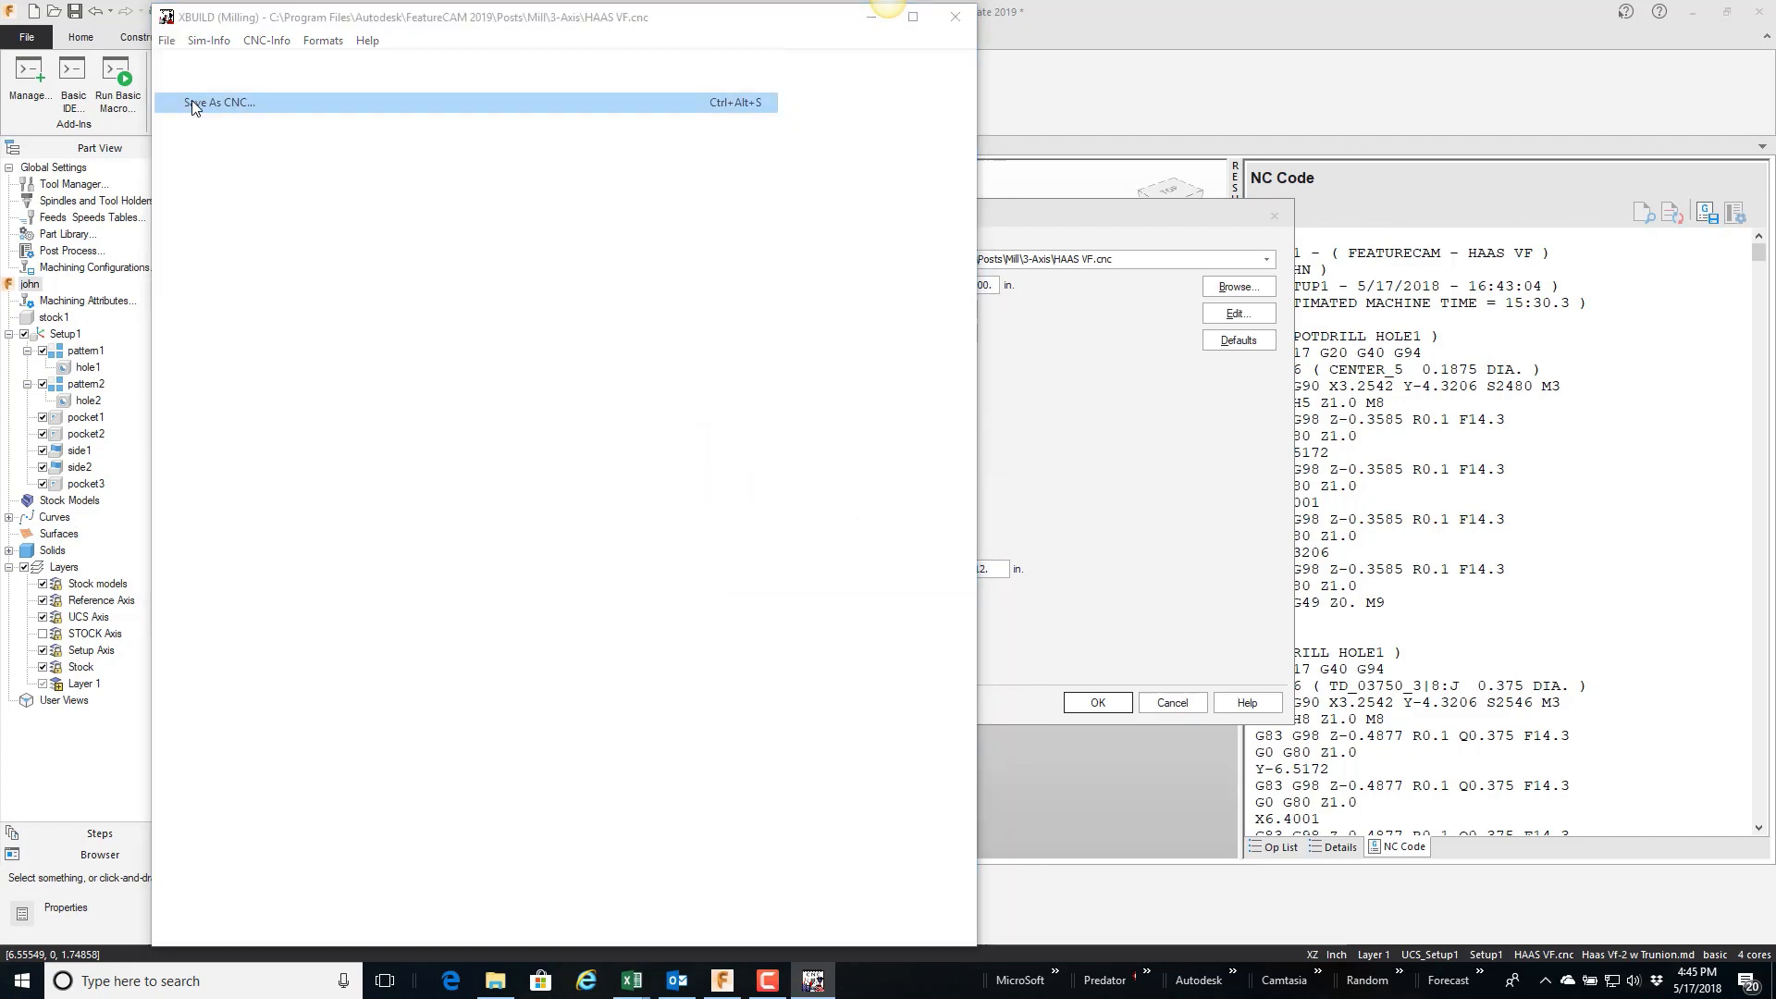
{"action": "left_click", "coordinate": [945, 557]}
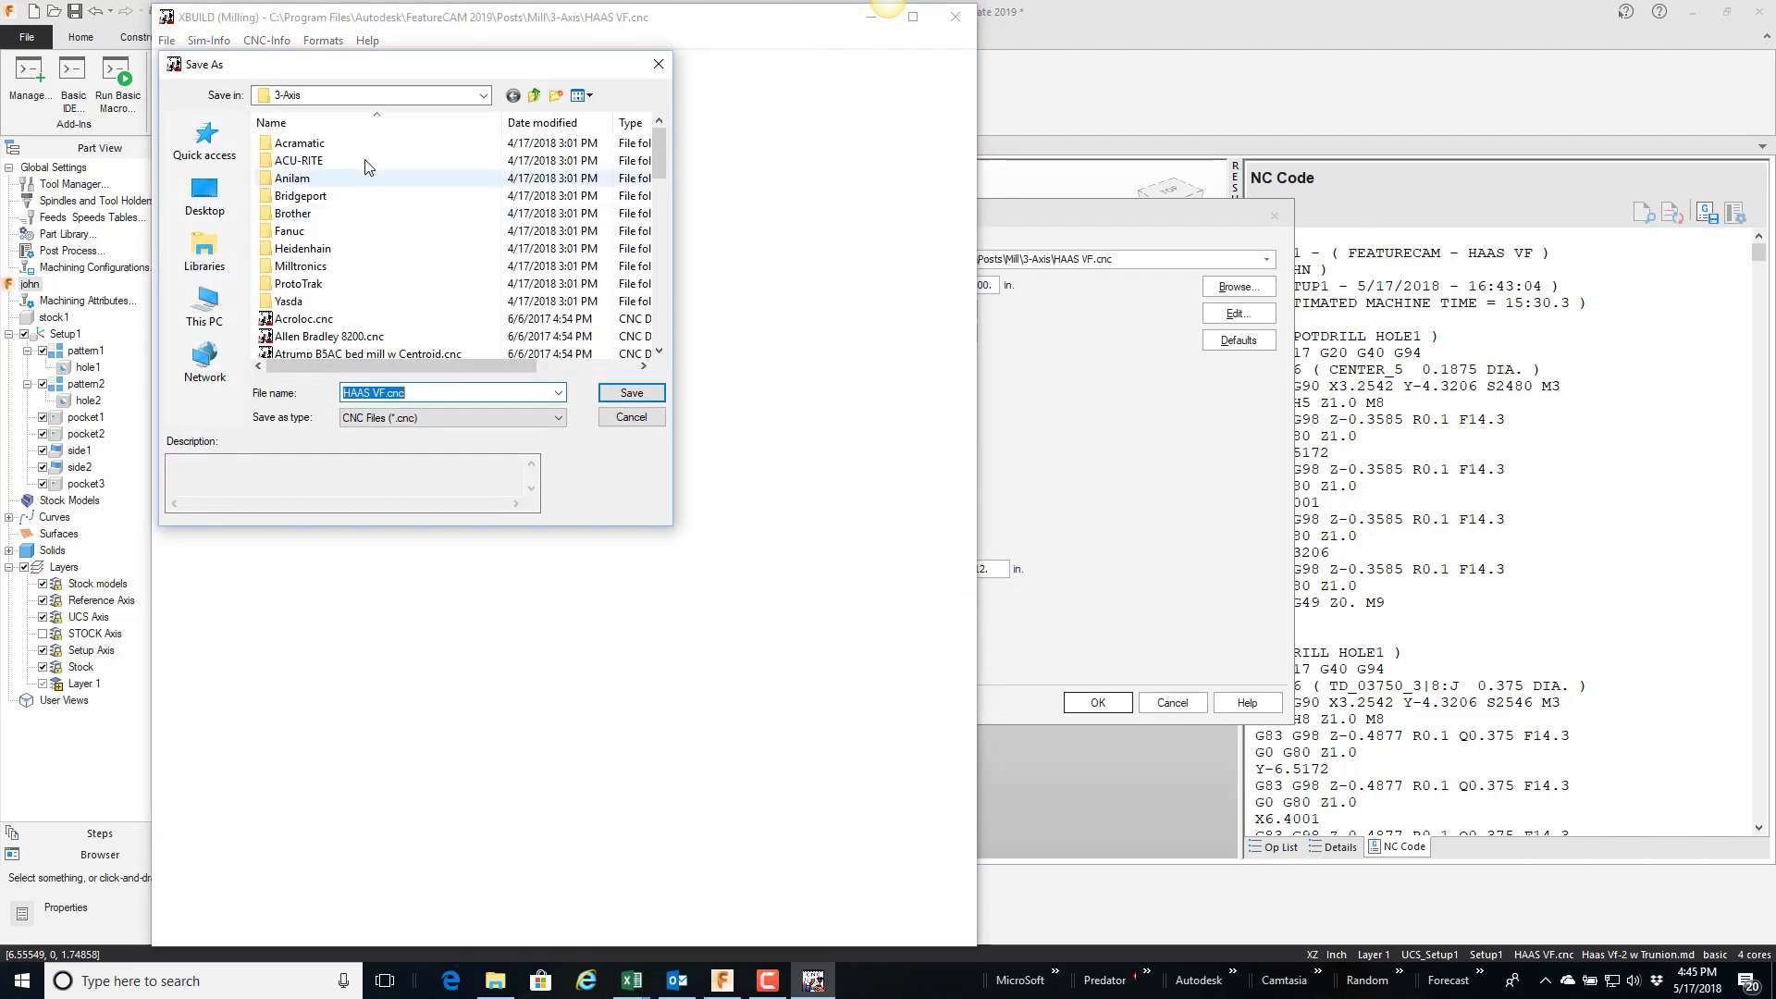
{"action": "left_click", "coordinate": [370, 95]}
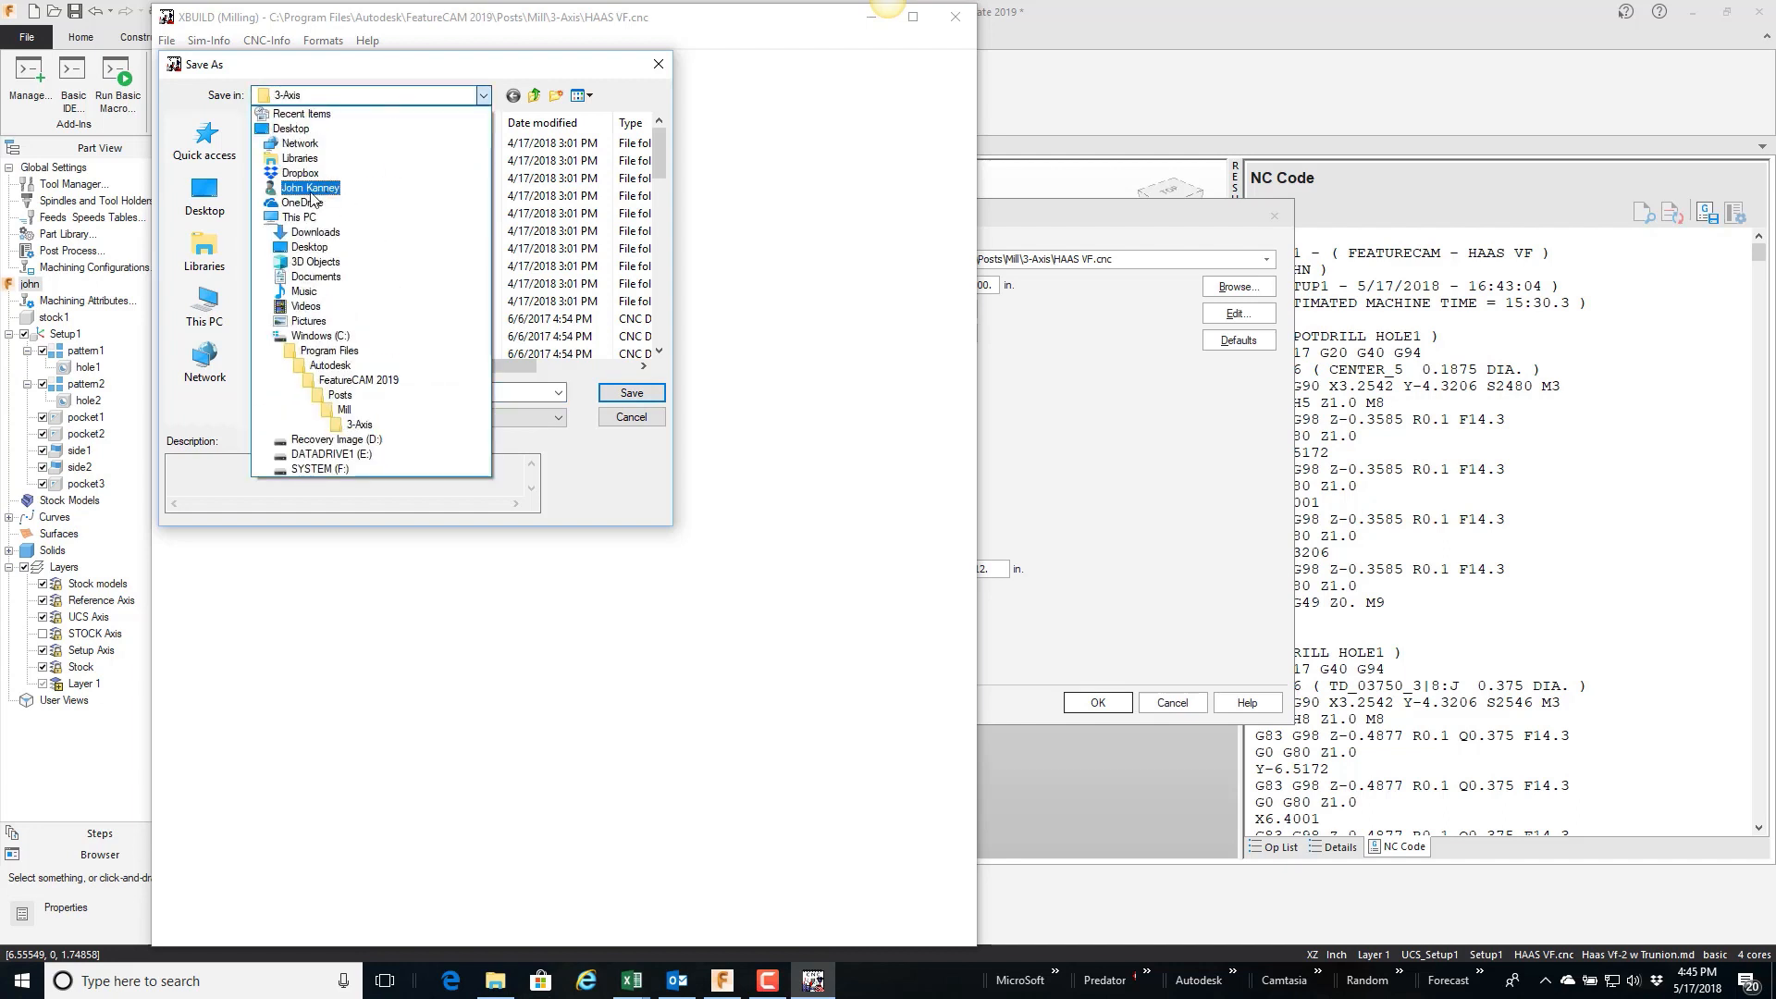
{"action": "left_click", "coordinate": [201, 194]}
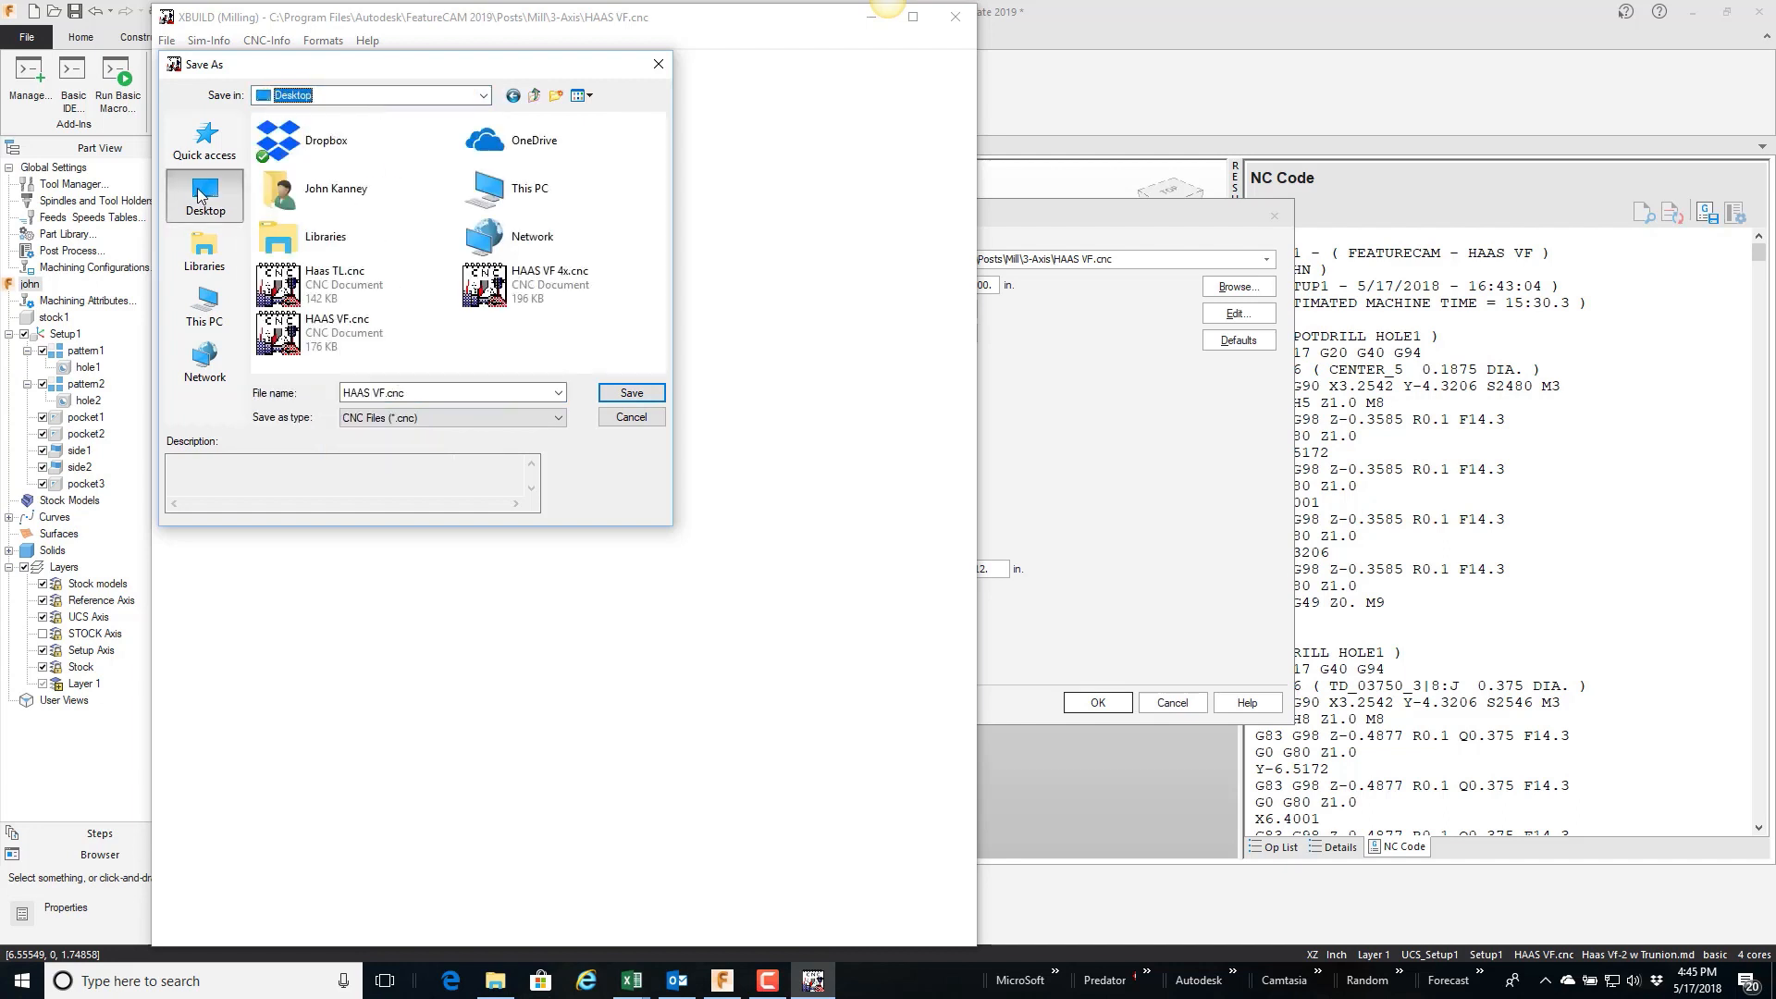
{"action": "left_click", "coordinate": [631, 393]}
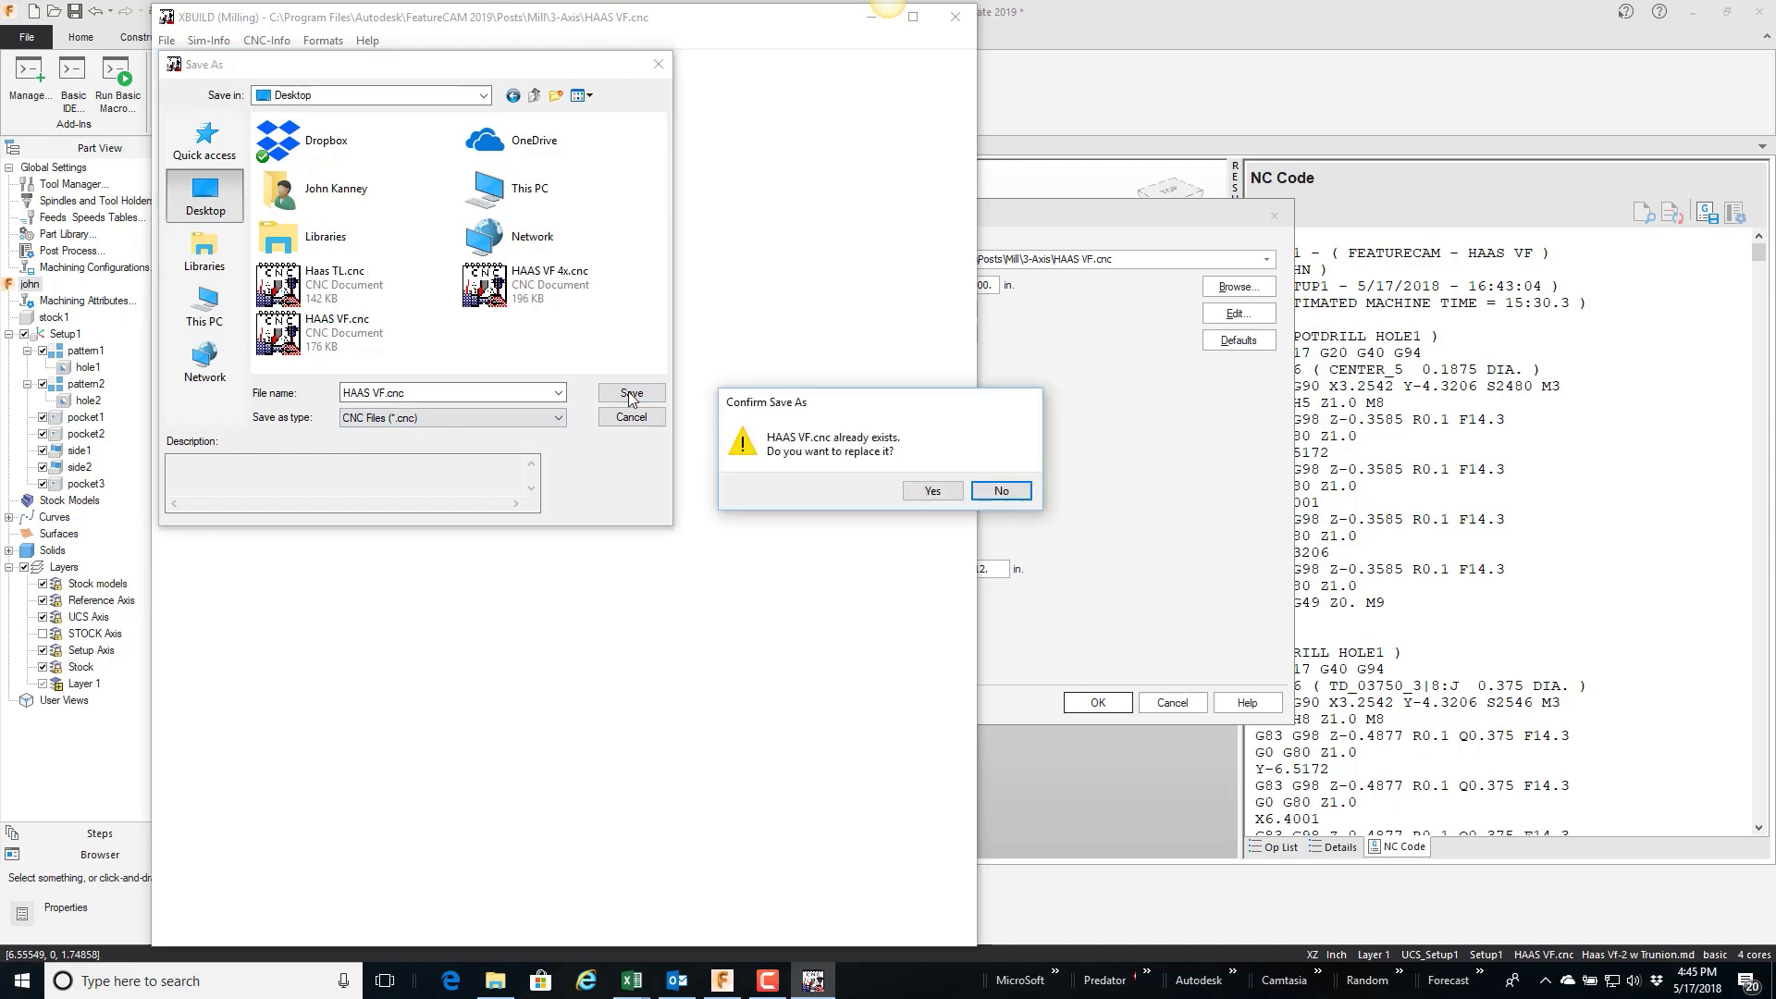
{"action": "left_click", "coordinate": [931, 490]}
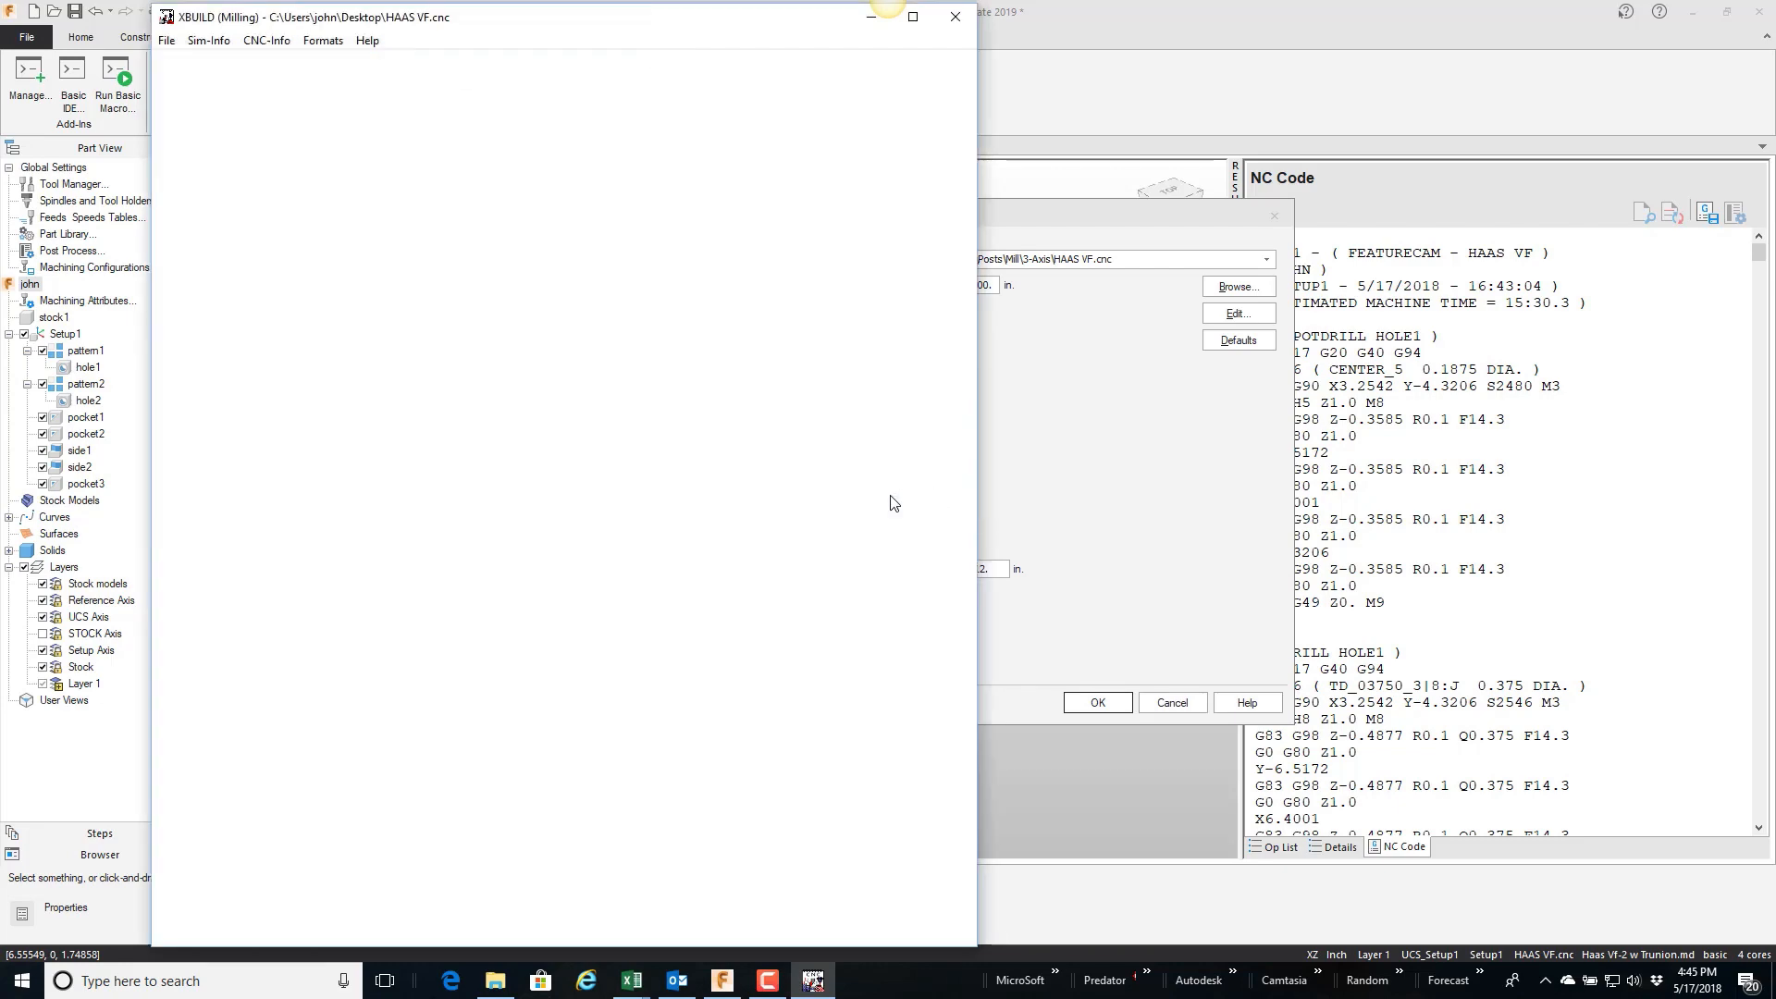
{"action": "left_click", "coordinate": [955, 17]}
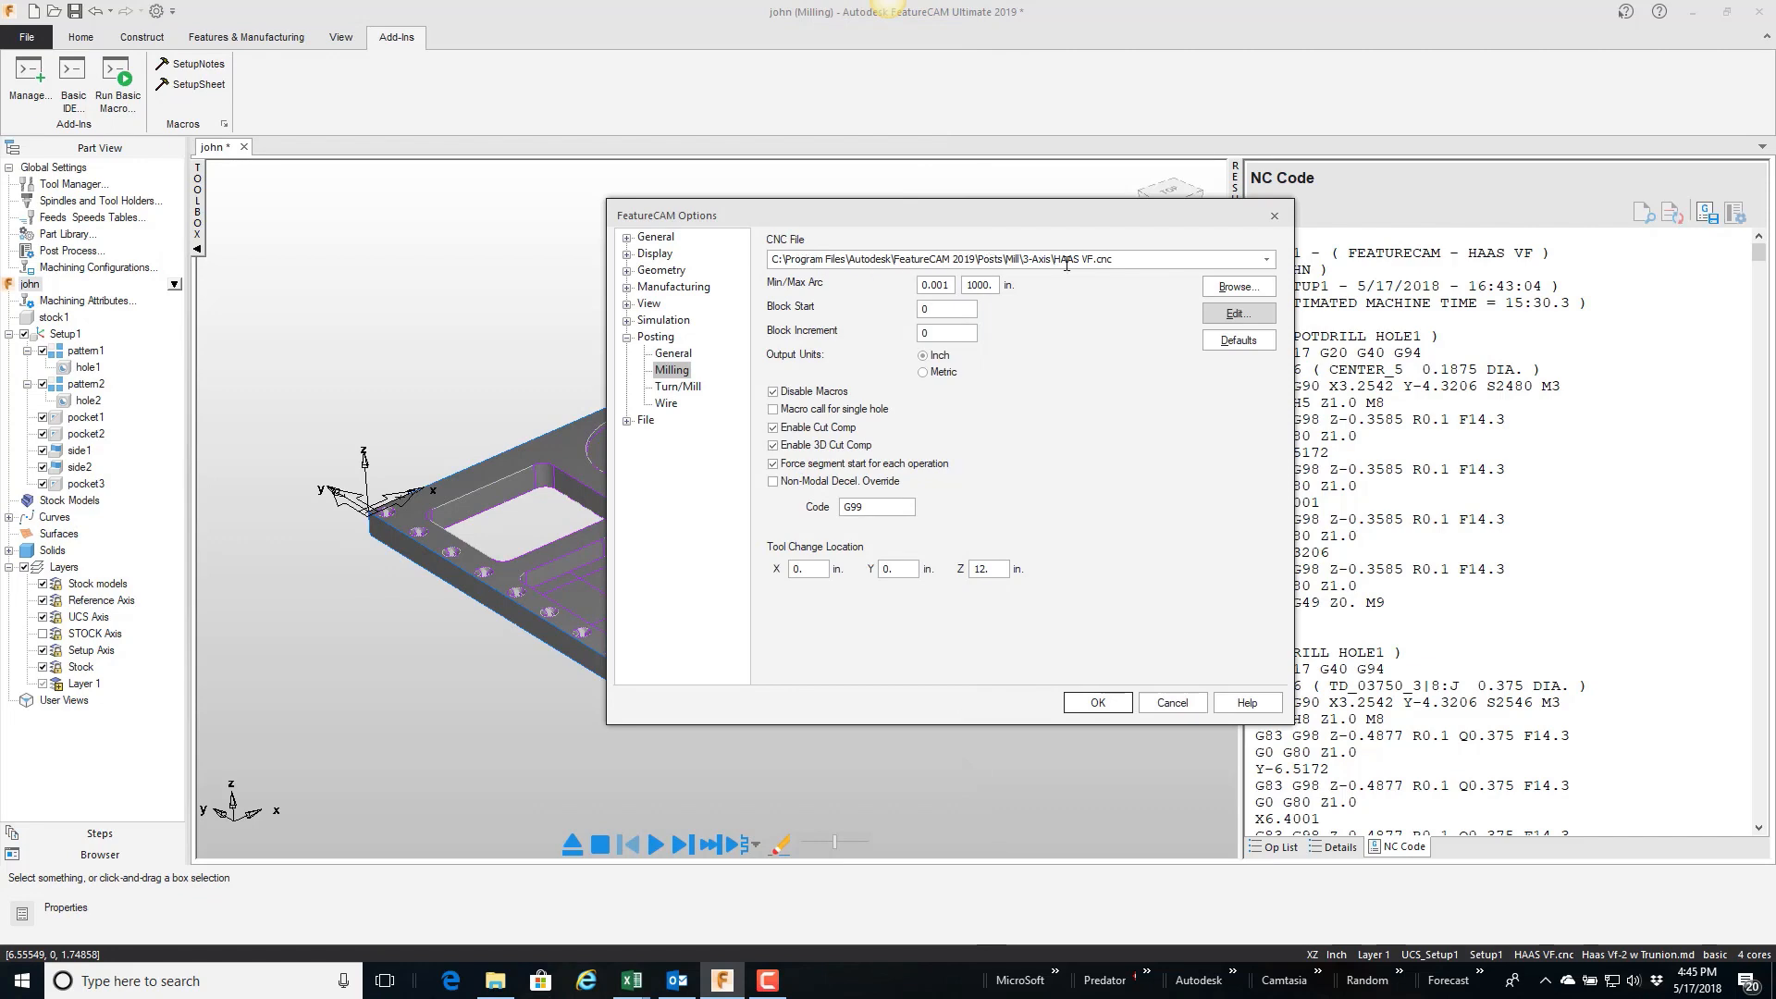
Step: Set the milling post's CNC file to the edited HAAS VF.cnc on the Desktop and accept the posting options
{"action": "left_click", "coordinate": [1237, 287]}
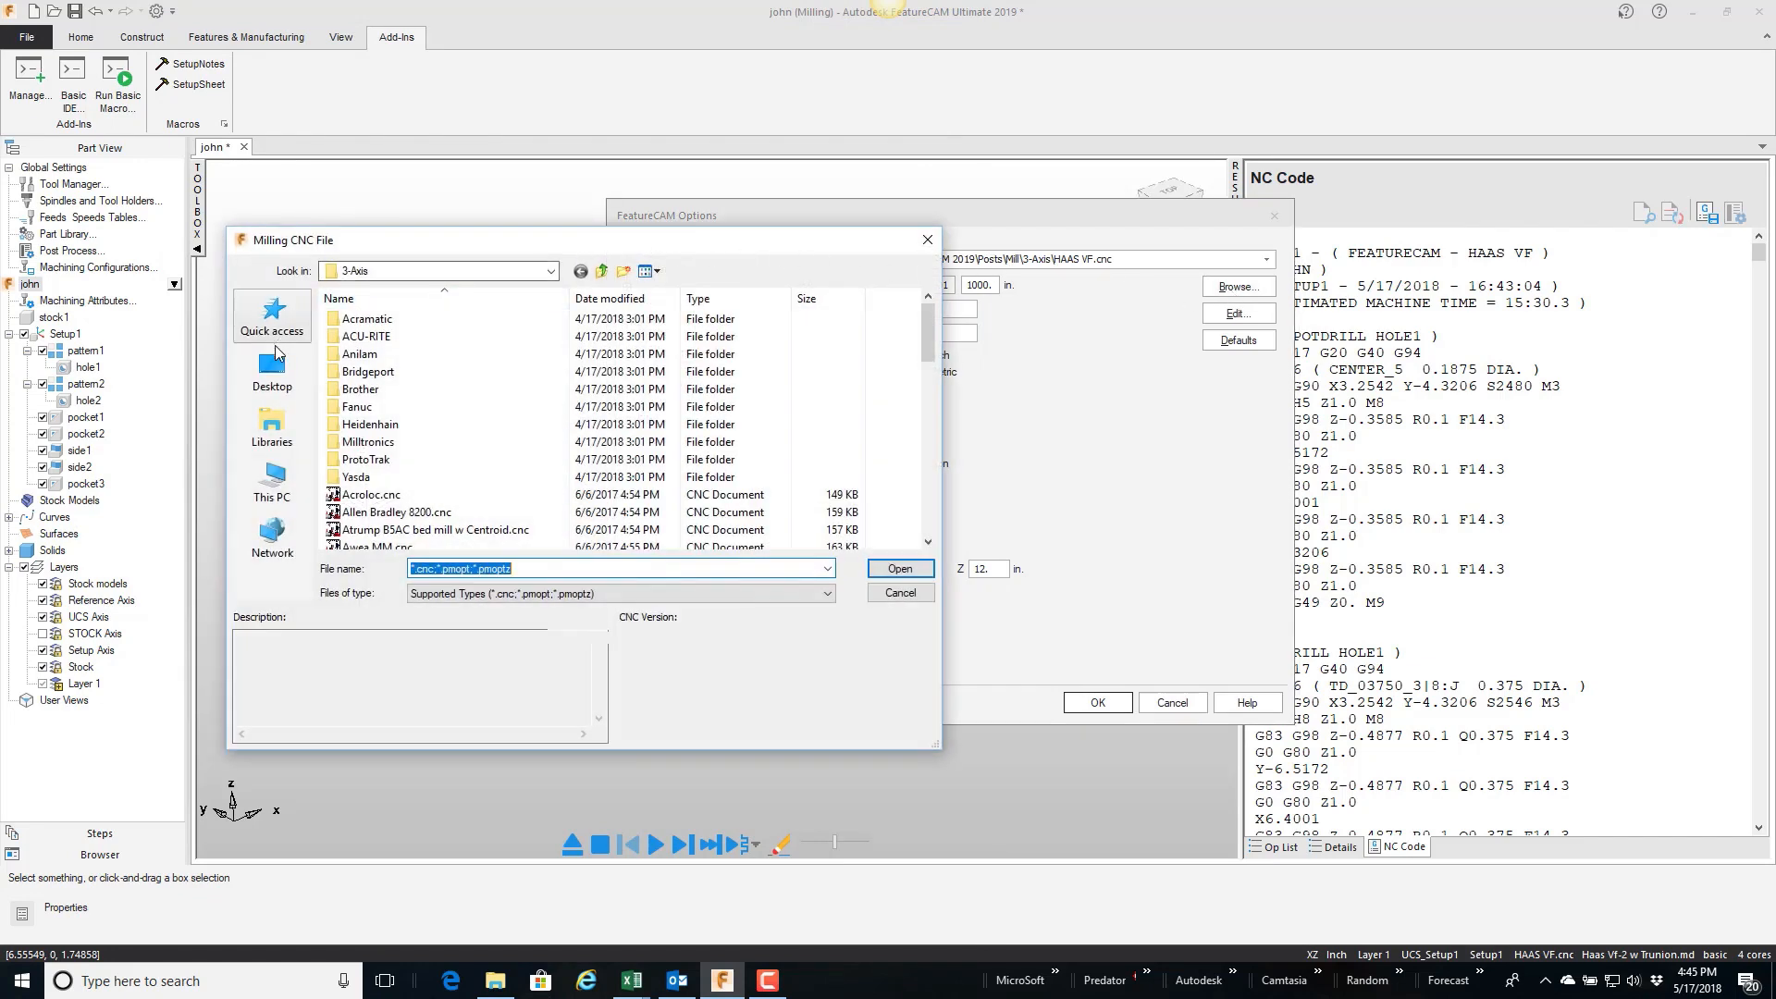
{"action": "left_click", "coordinate": [276, 374]}
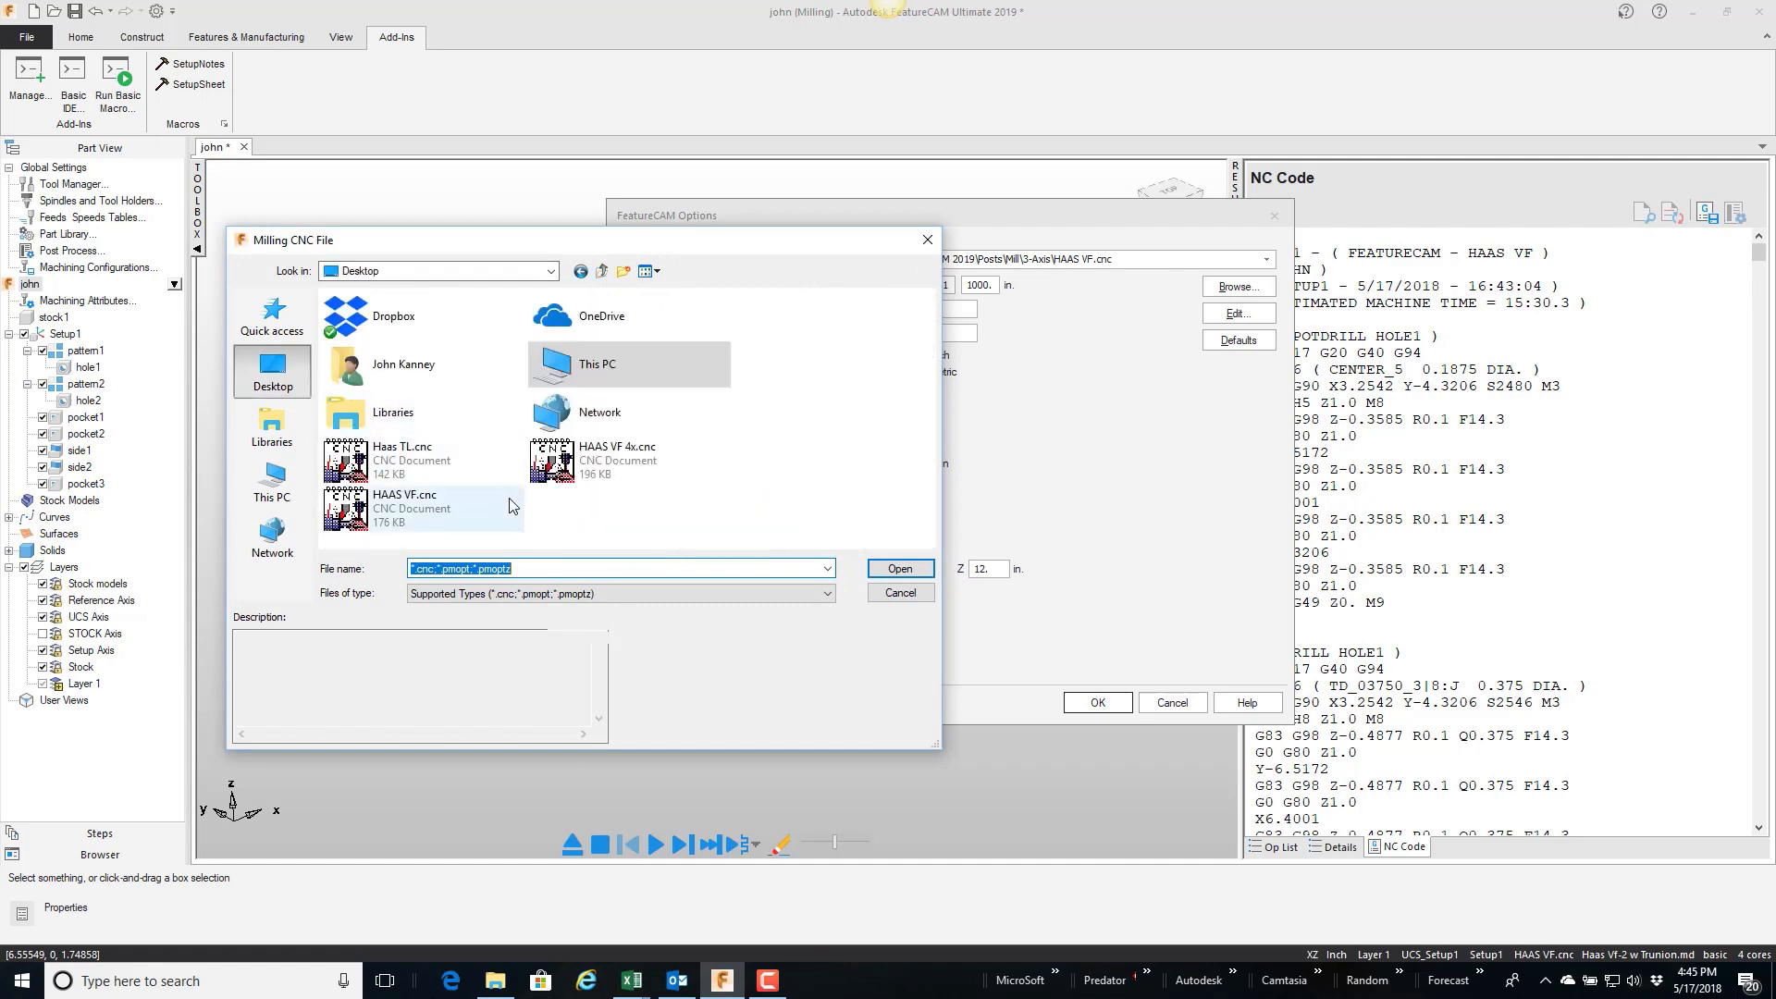
{"action": "left_click", "coordinate": [393, 513]}
{"action": "left_click", "coordinate": [899, 569]}
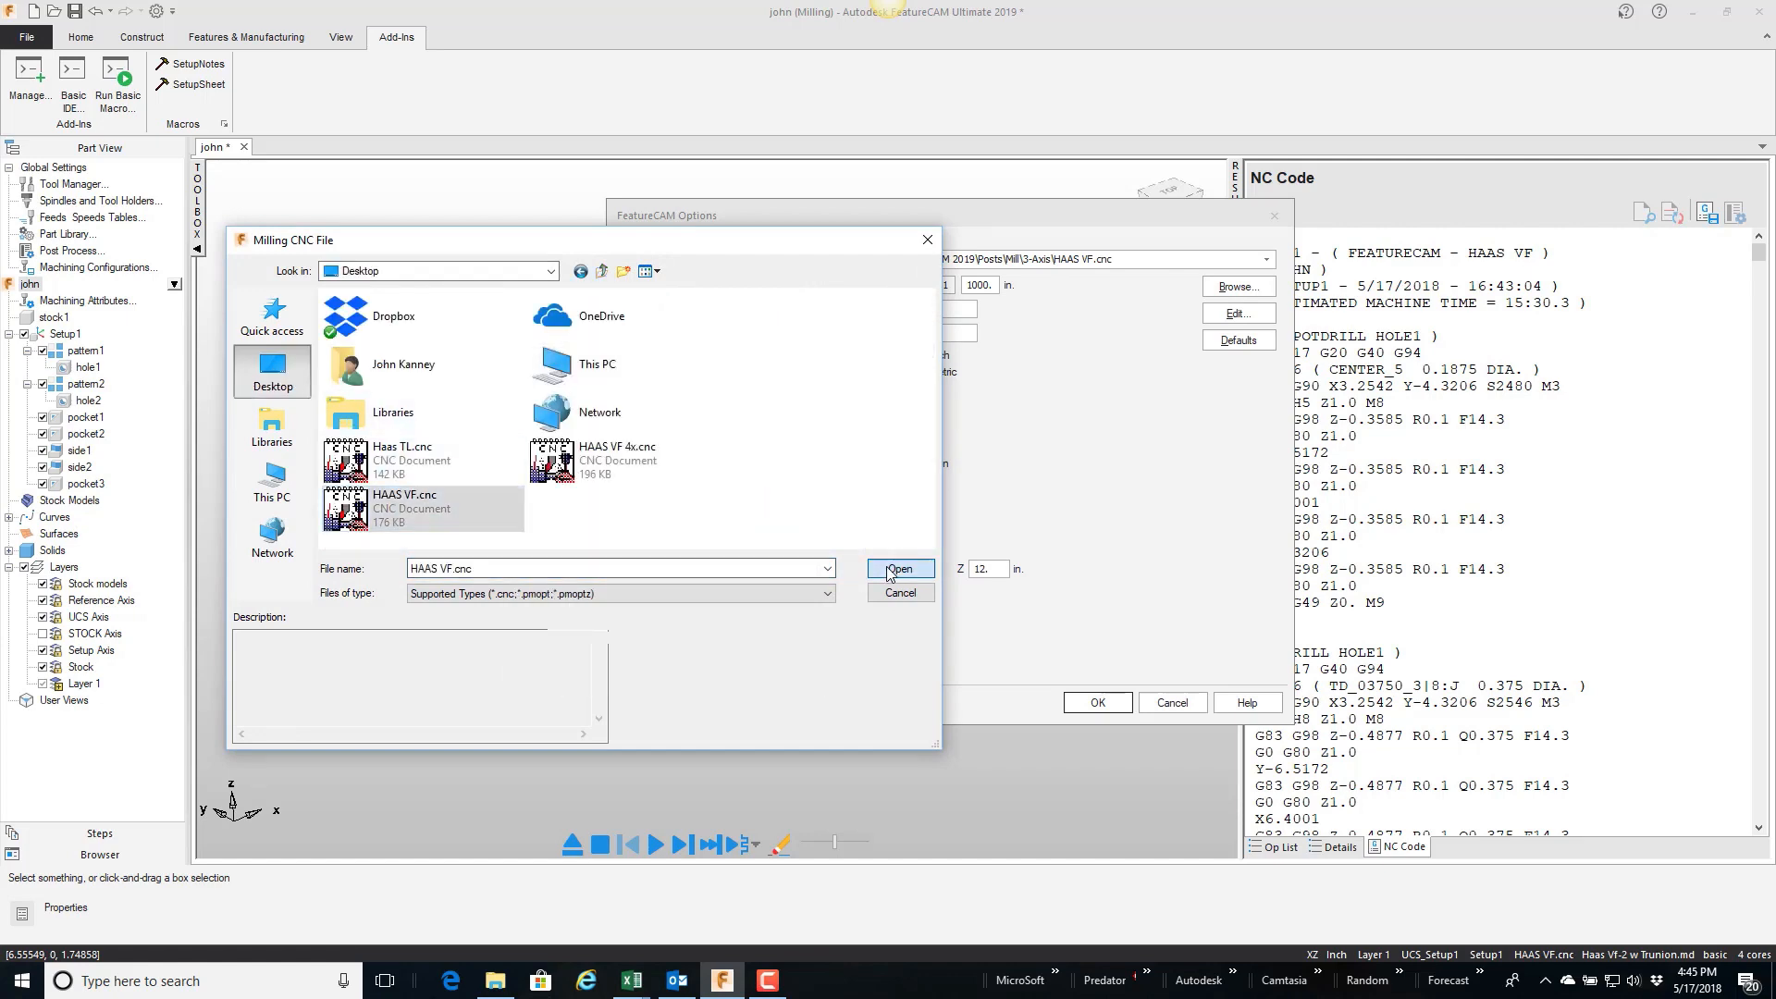
{"action": "left_click", "coordinate": [1094, 704]}
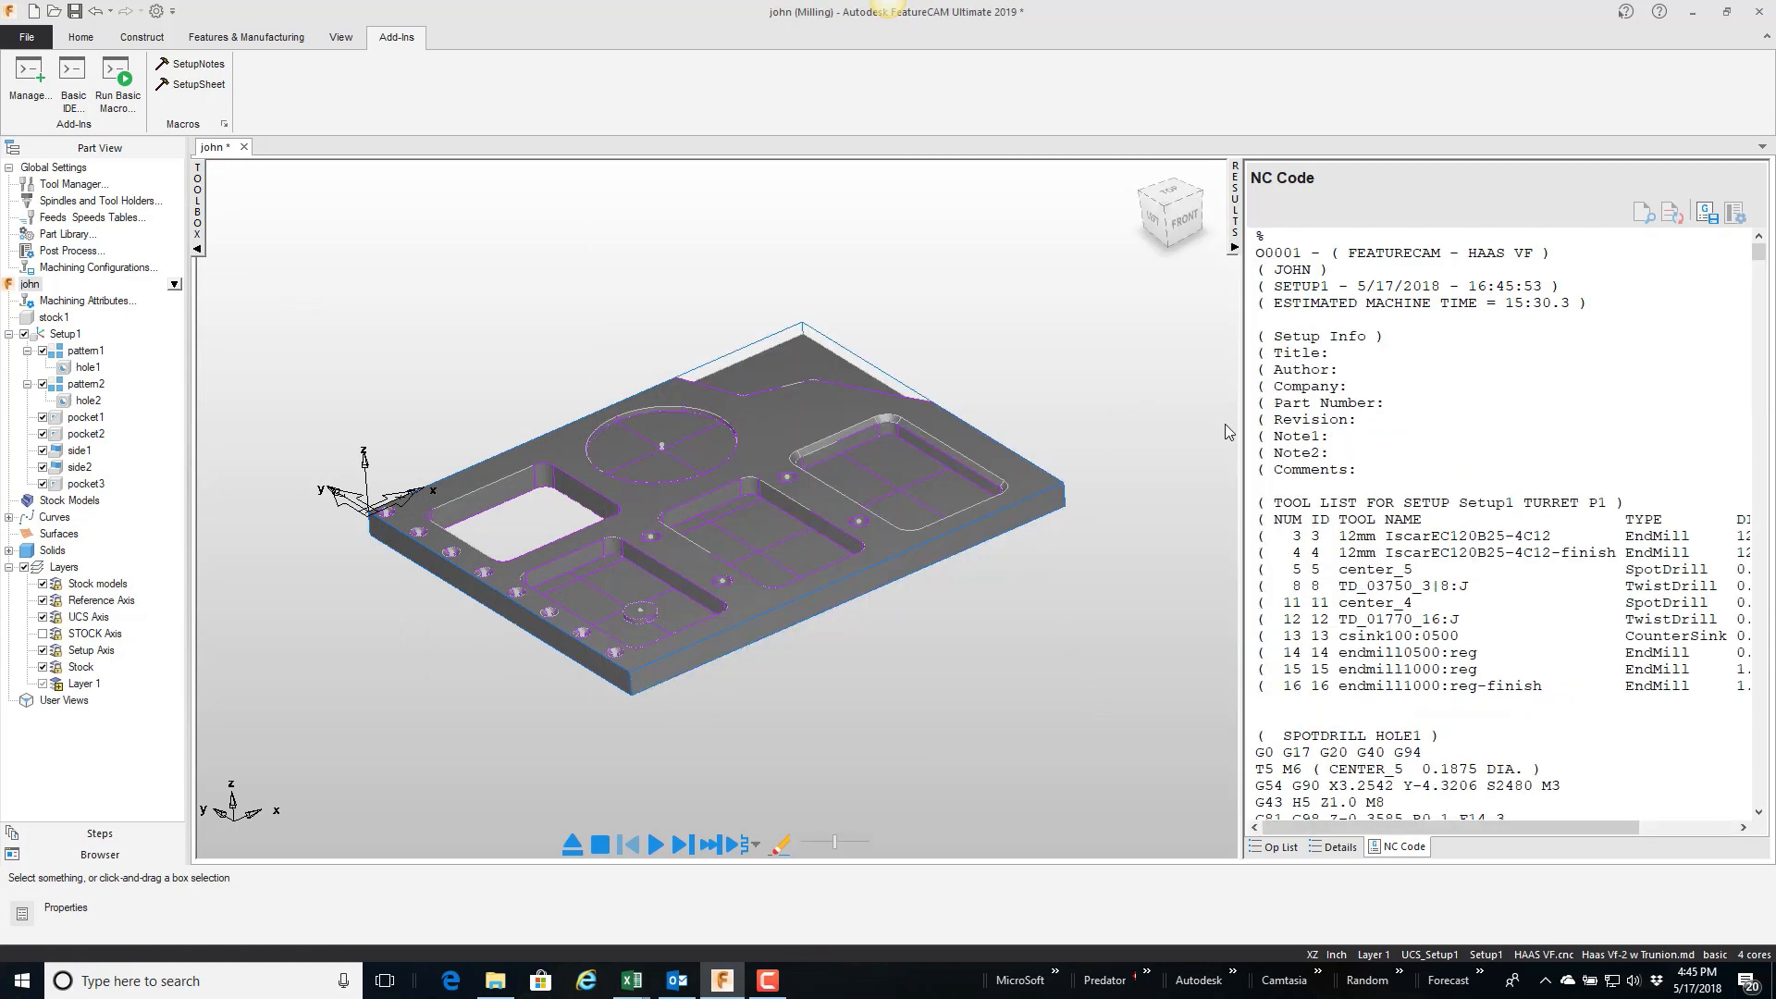
Step: Widen the NC Code results and examine the Setup Info block and tool list at the start of the program
{"action": "left_click_drag", "start_coordinate": [1241, 428], "coordinate": [1120, 422]}
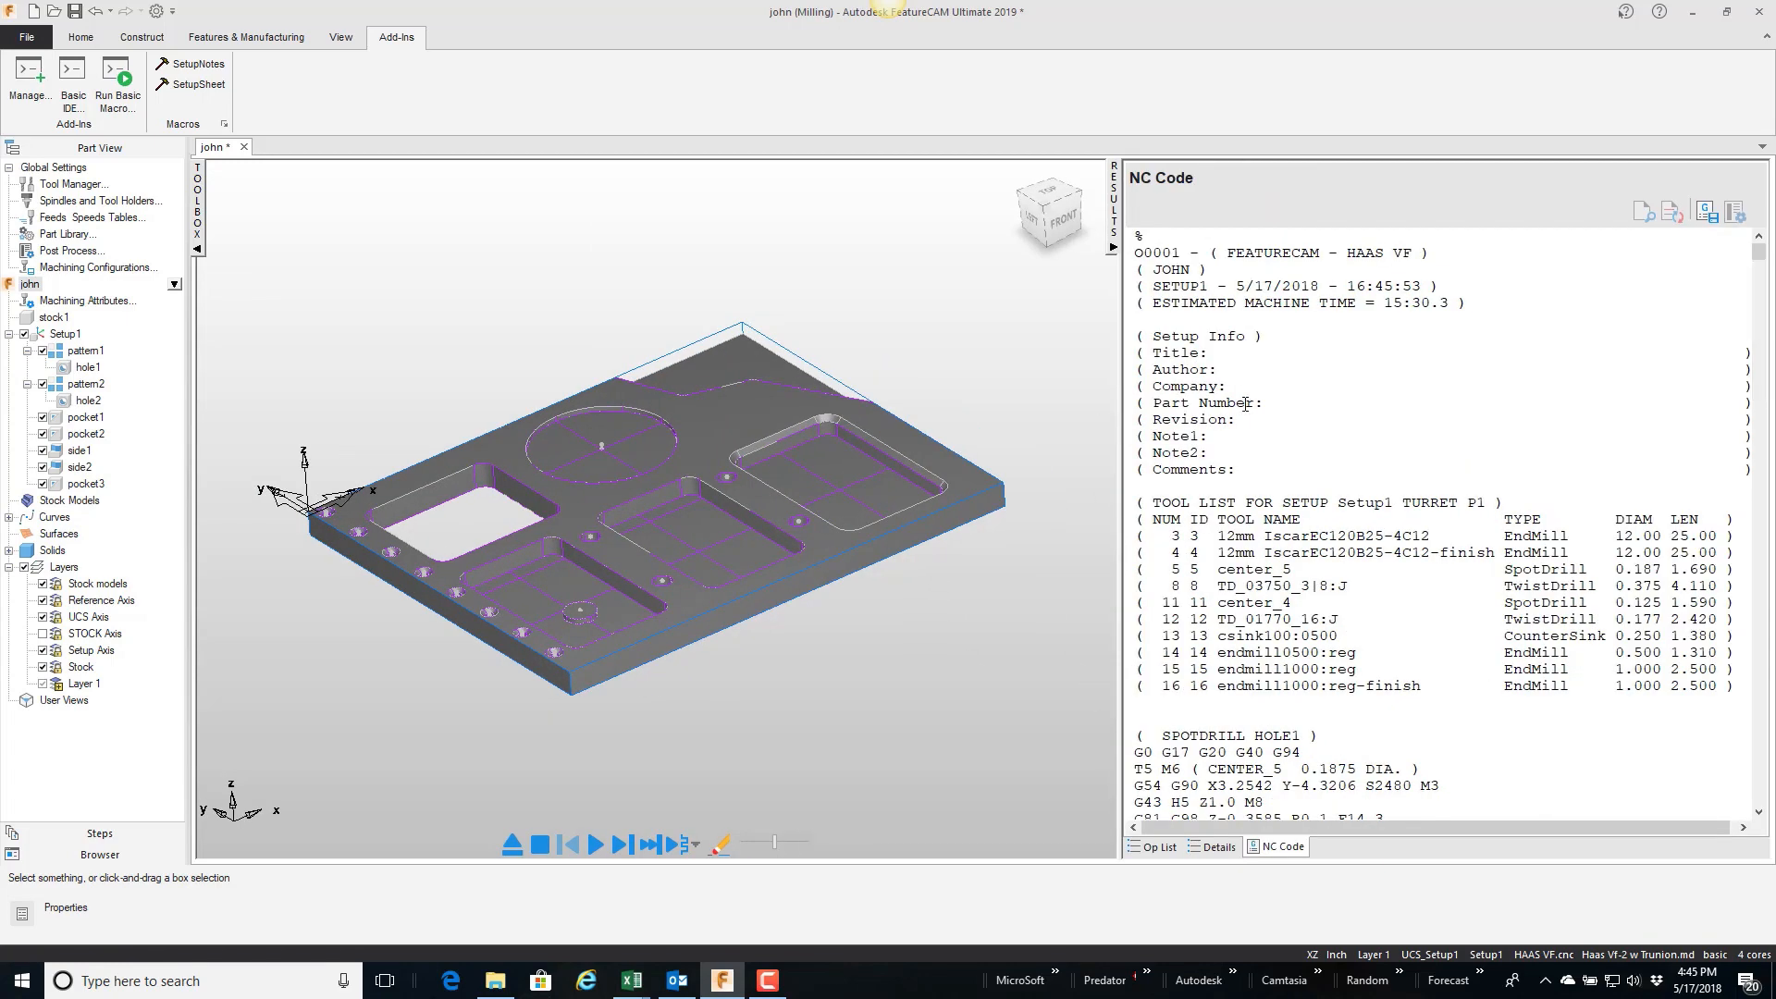
{"action": "scroll", "coordinate": [1232, 370], "scroll_direction": "down", "scroll_amount": 3}
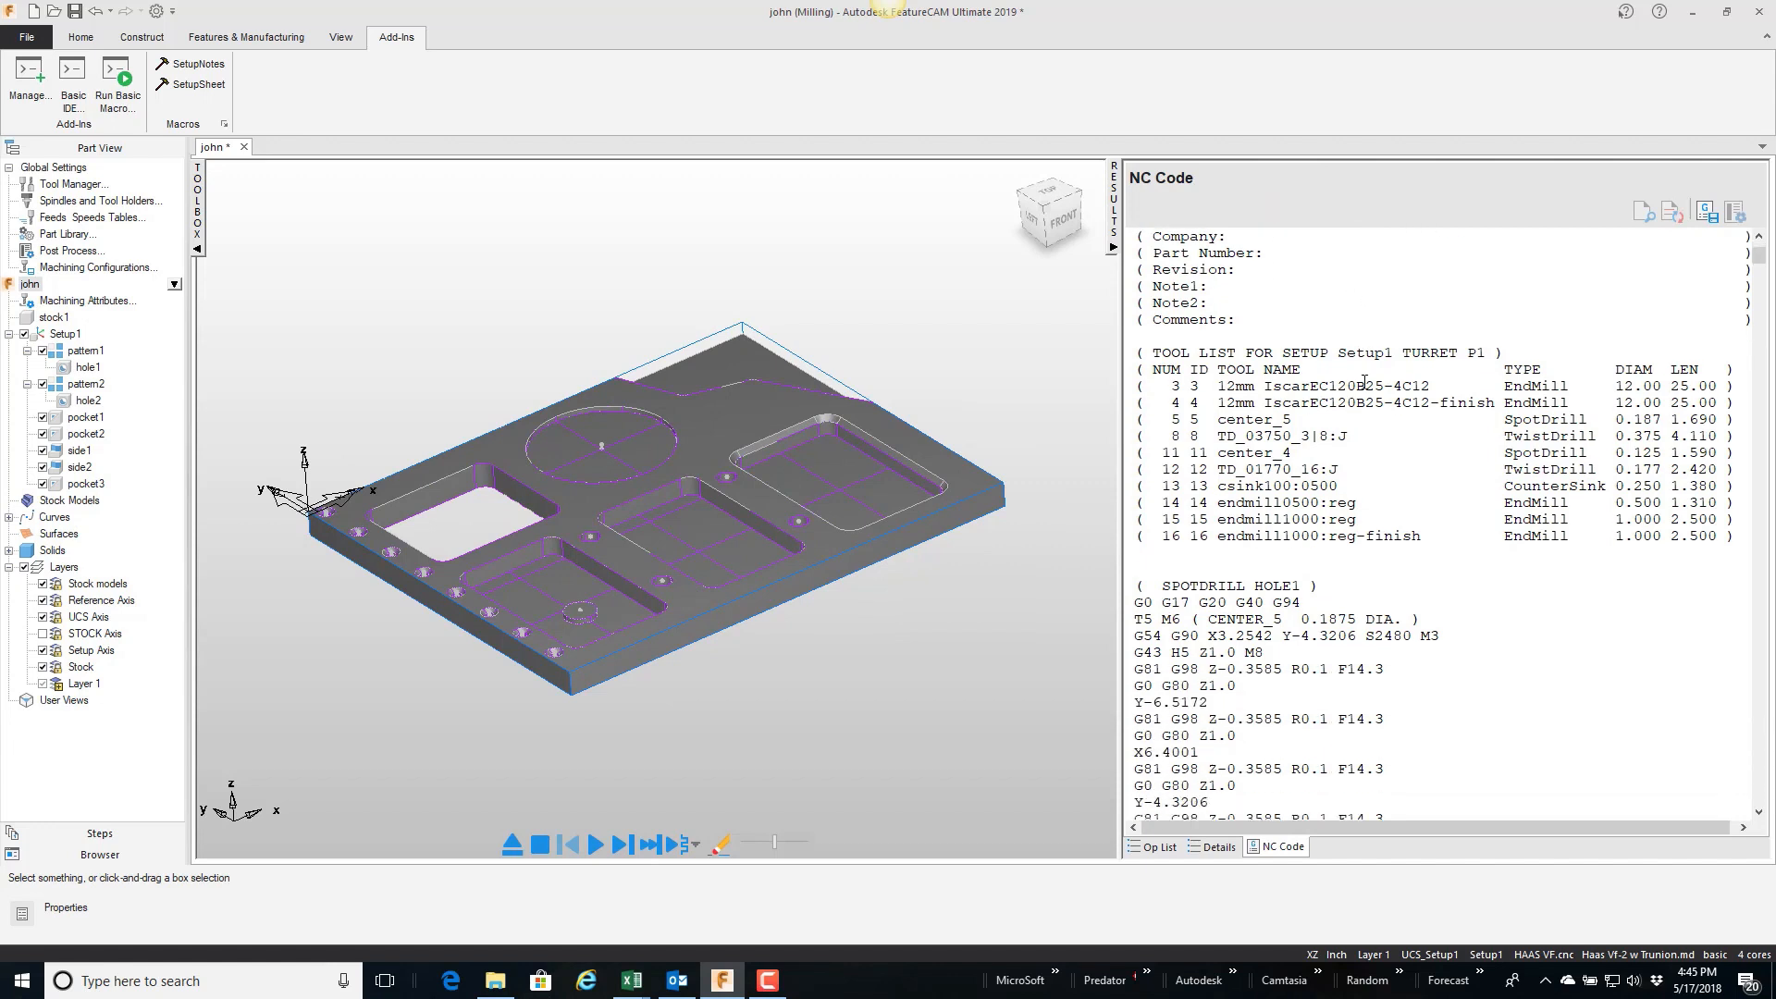
{"action": "scroll", "coordinate": [1368, 382], "scroll_direction": "up", "scroll_amount": 2}
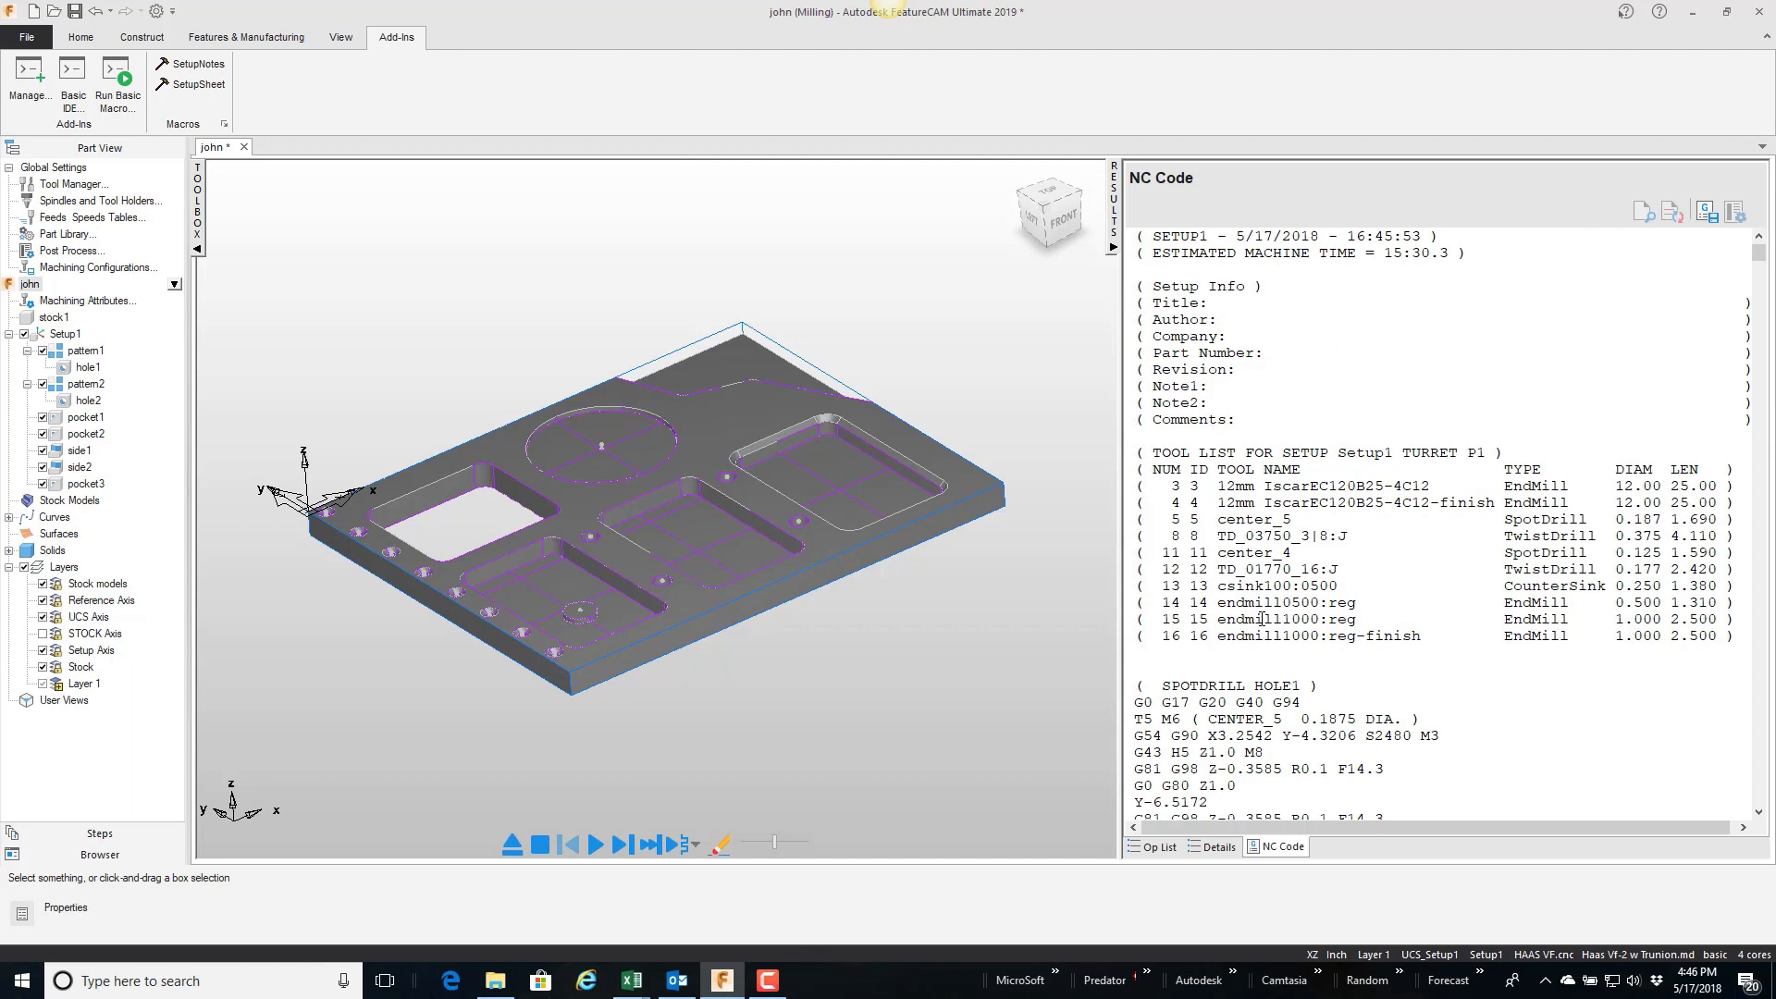
{"action": "scroll", "coordinate": [1337, 619], "scroll_direction": "down", "scroll_amount": 2}
{"action": "scroll", "coordinate": [1337, 619], "scroll_direction": "up", "scroll_amount": 2}
{"action": "left_click_drag", "start_coordinate": [1413, 834], "coordinate": [1421, 835]}
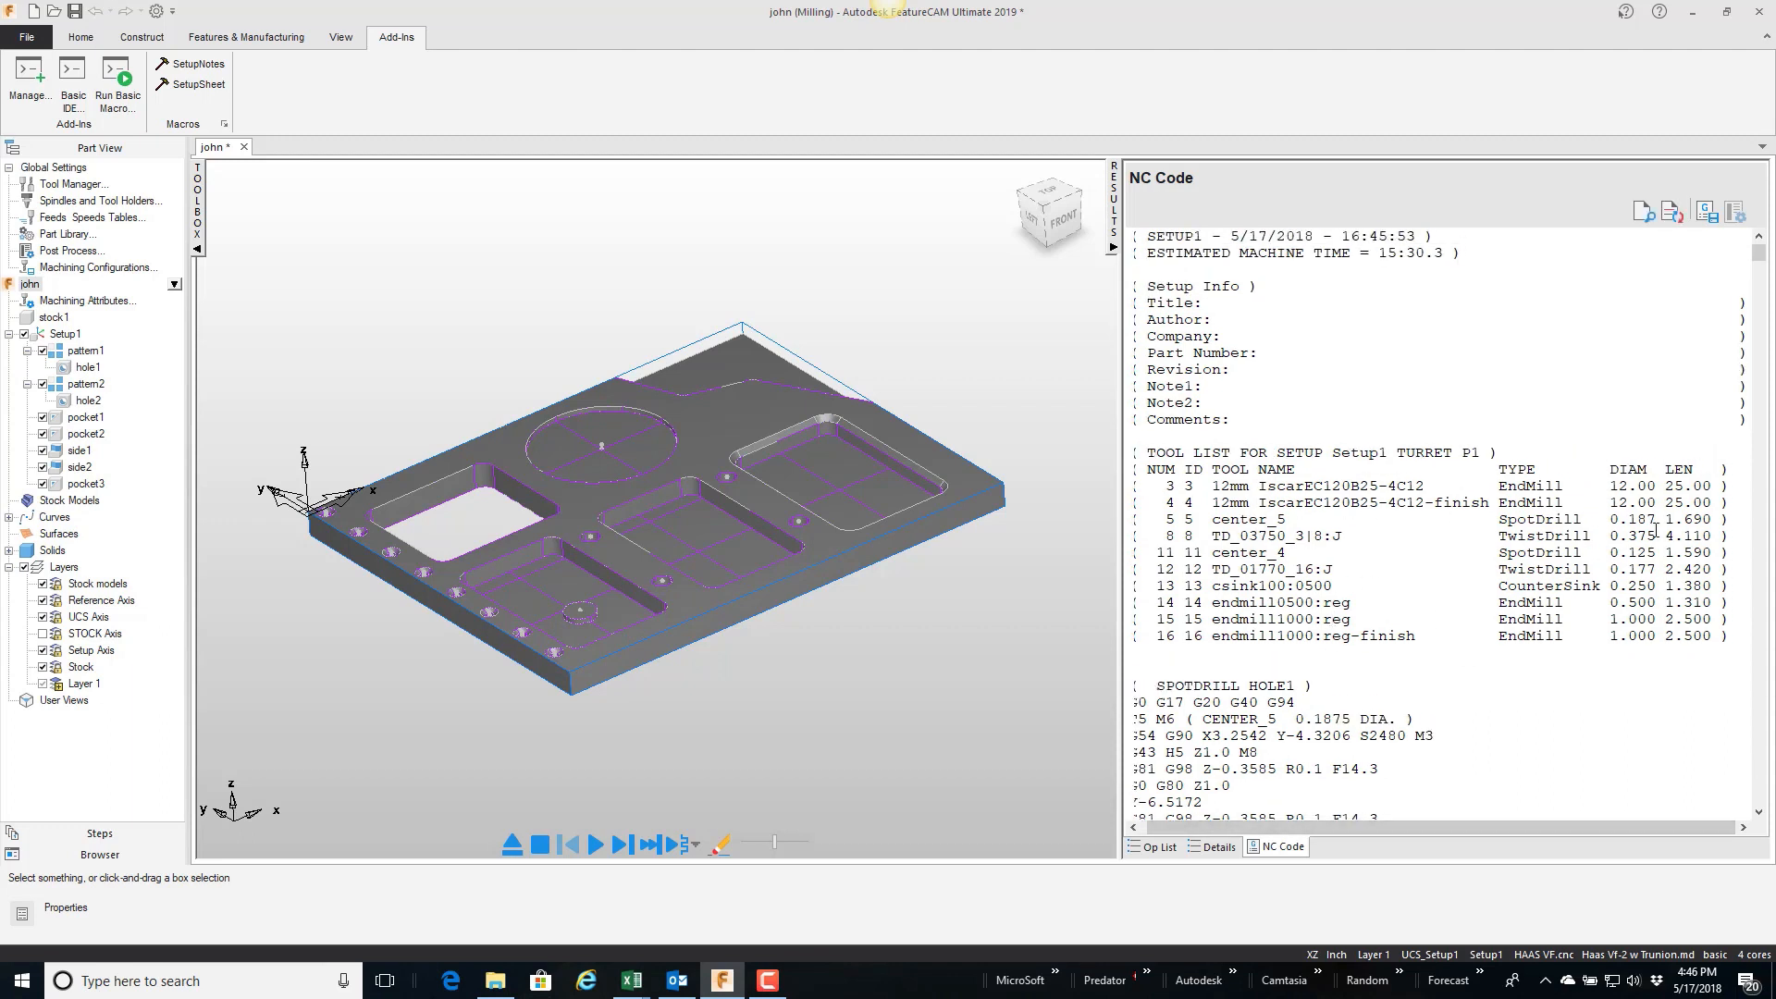
{"action": "left_click_drag", "start_coordinate": [1527, 830], "coordinate": [1519, 834]}
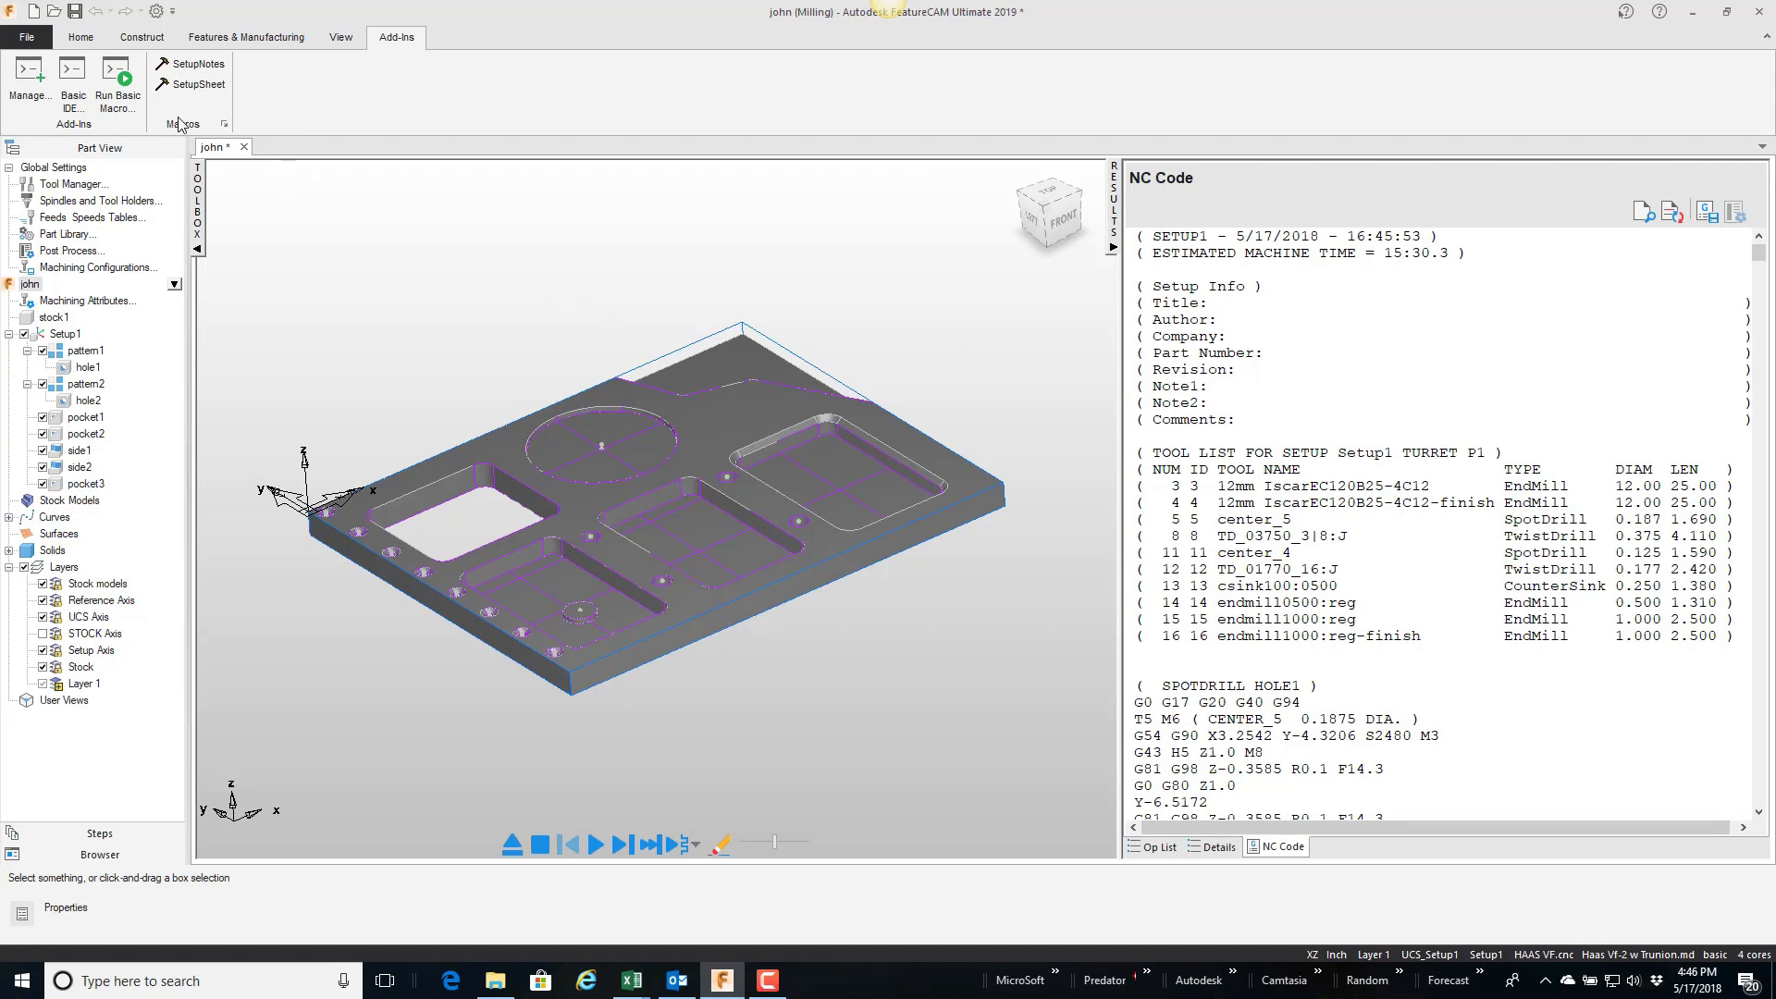
Step: Run the ConfigureSettings macro from SetupInfoNCCode.bas and turn off the Setup Info table and the Tool List's Tool ID and Tool Type fields
{"action": "left_click", "coordinate": [118, 93]}
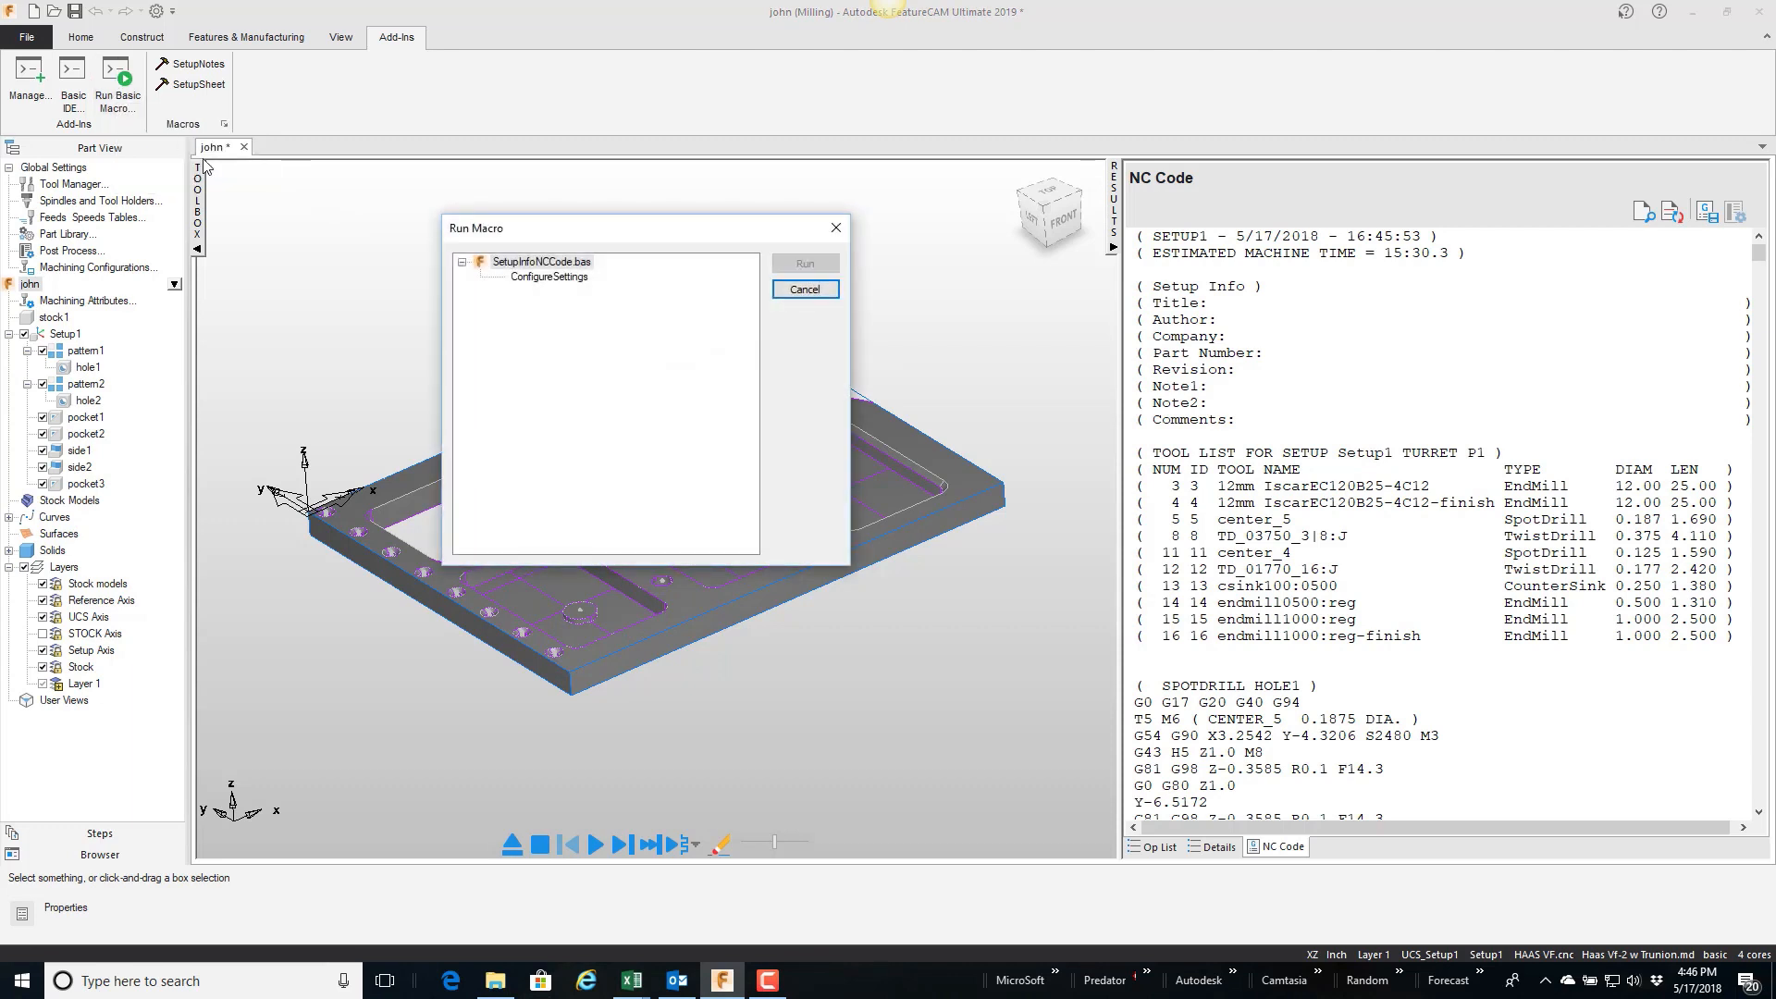
{"action": "left_click", "coordinate": [558, 277]}
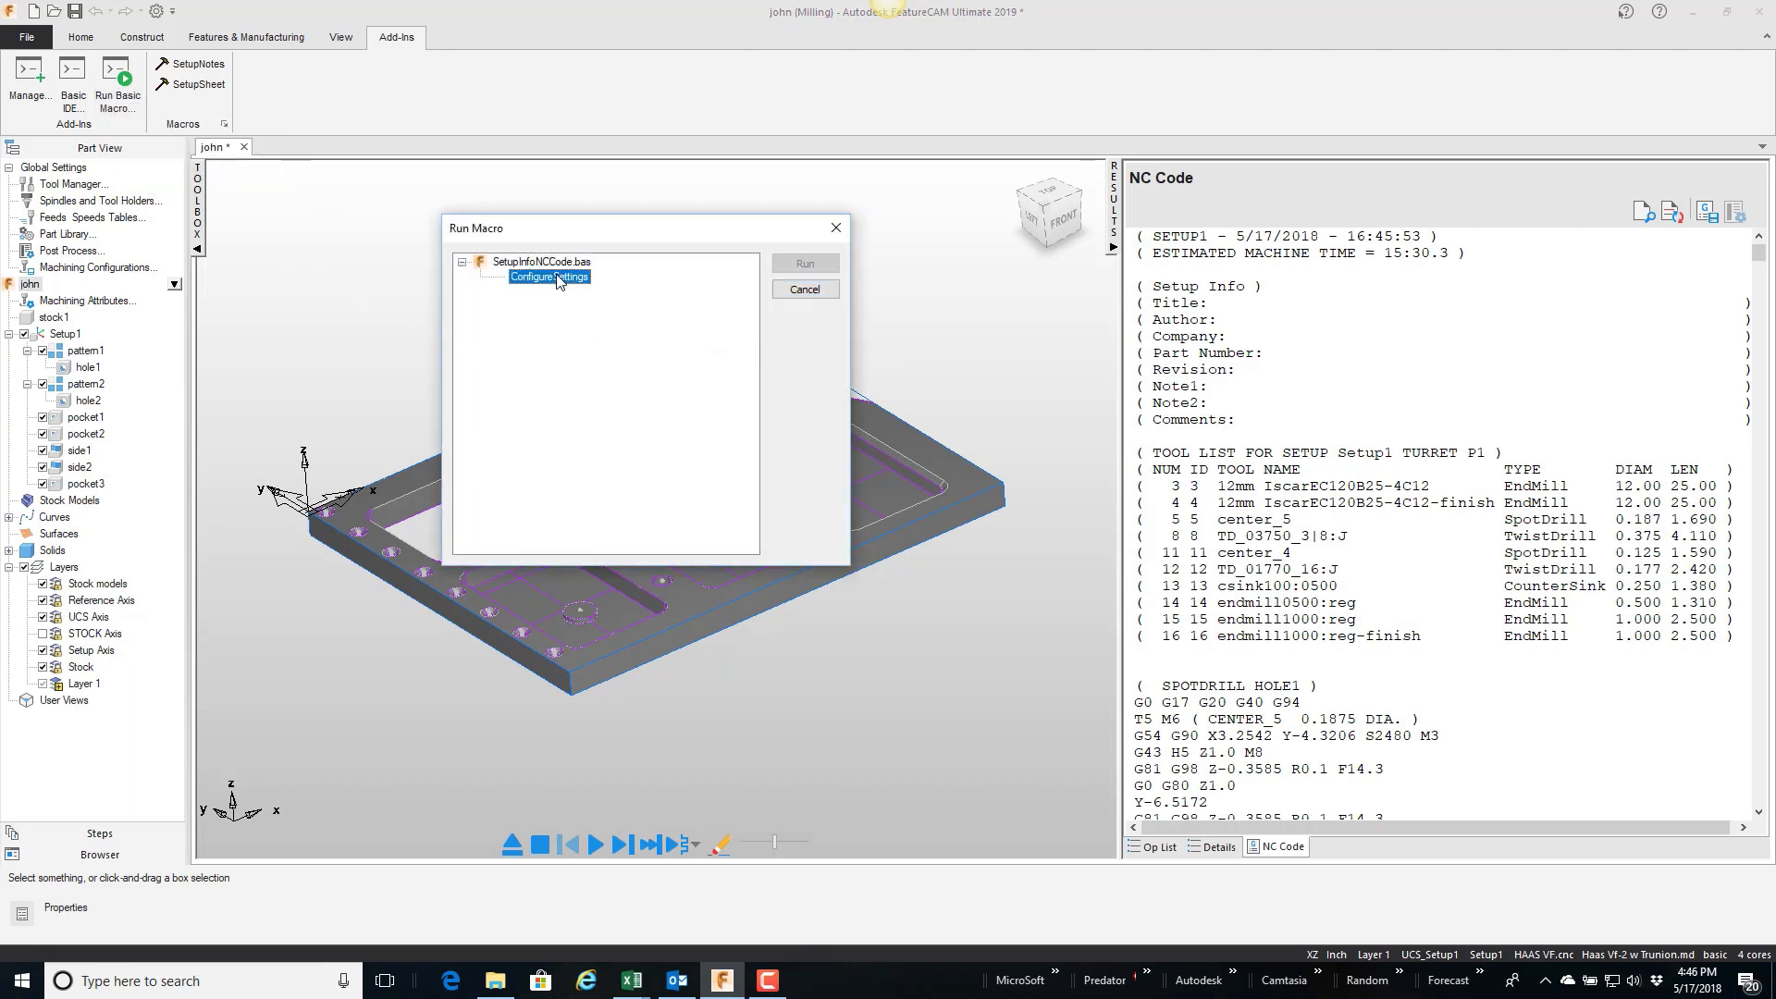
{"action": "left_click", "coordinate": [790, 267]}
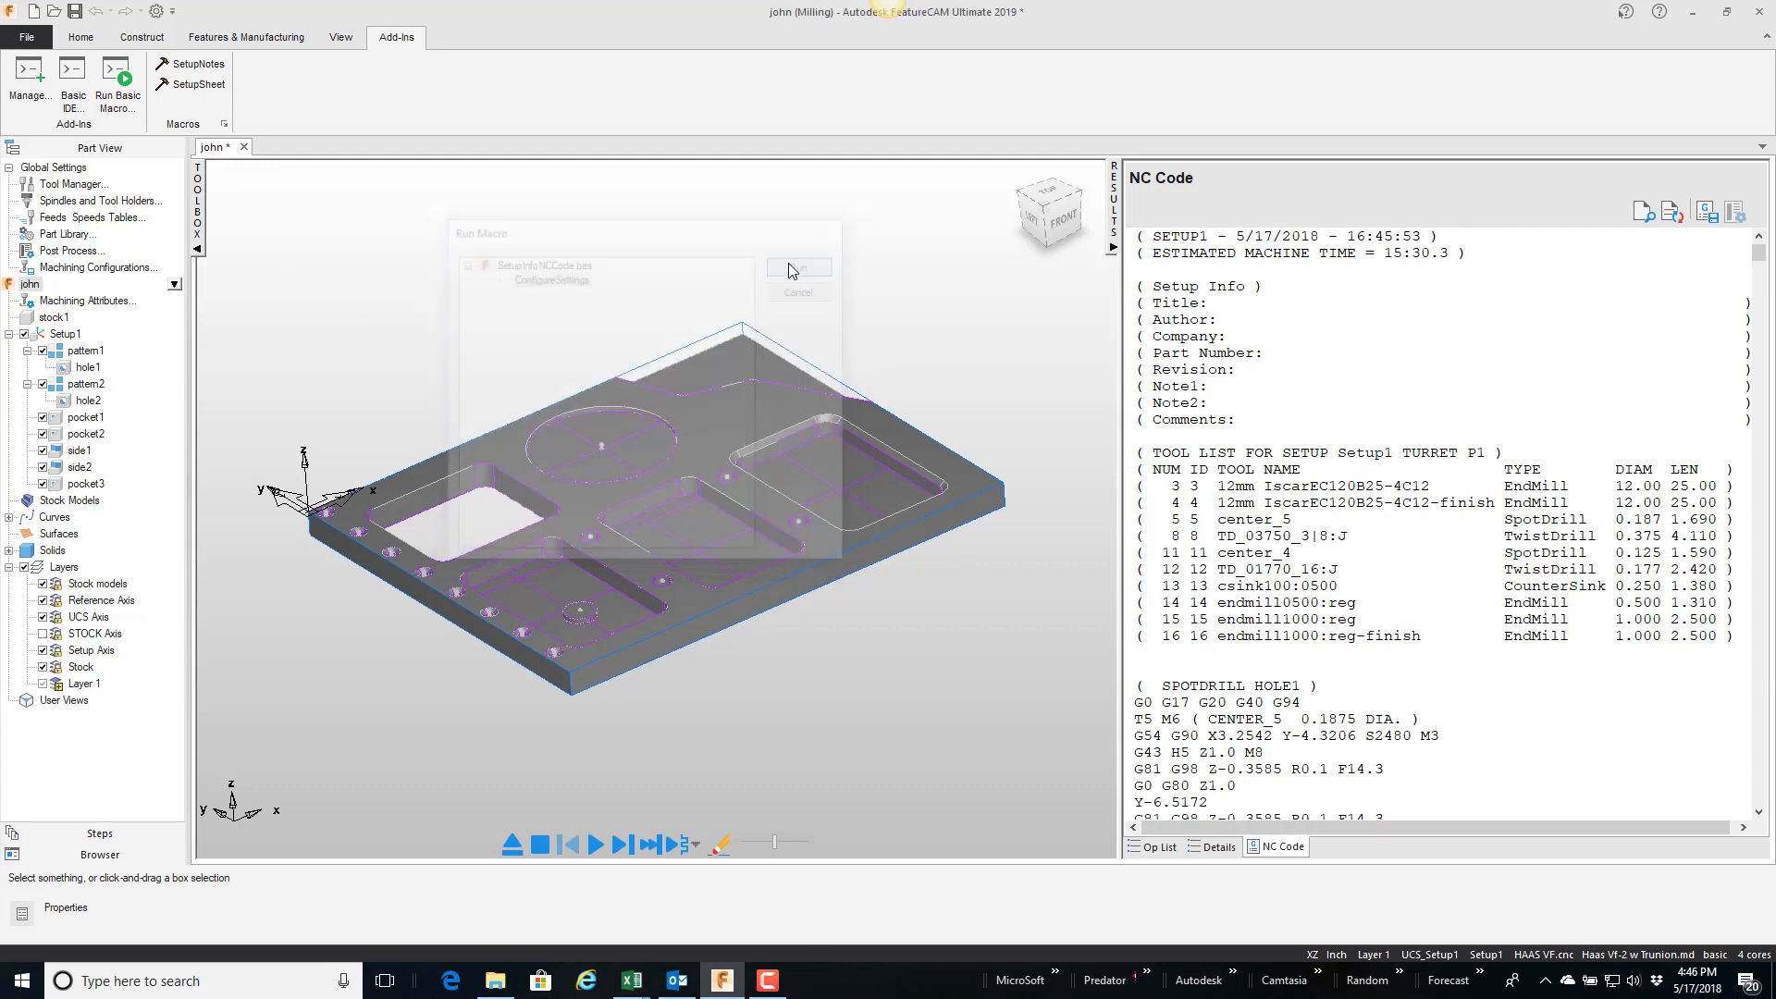
{"action": "left_click_drag", "start_coordinate": [818, 151], "coordinate": [707, 137]}
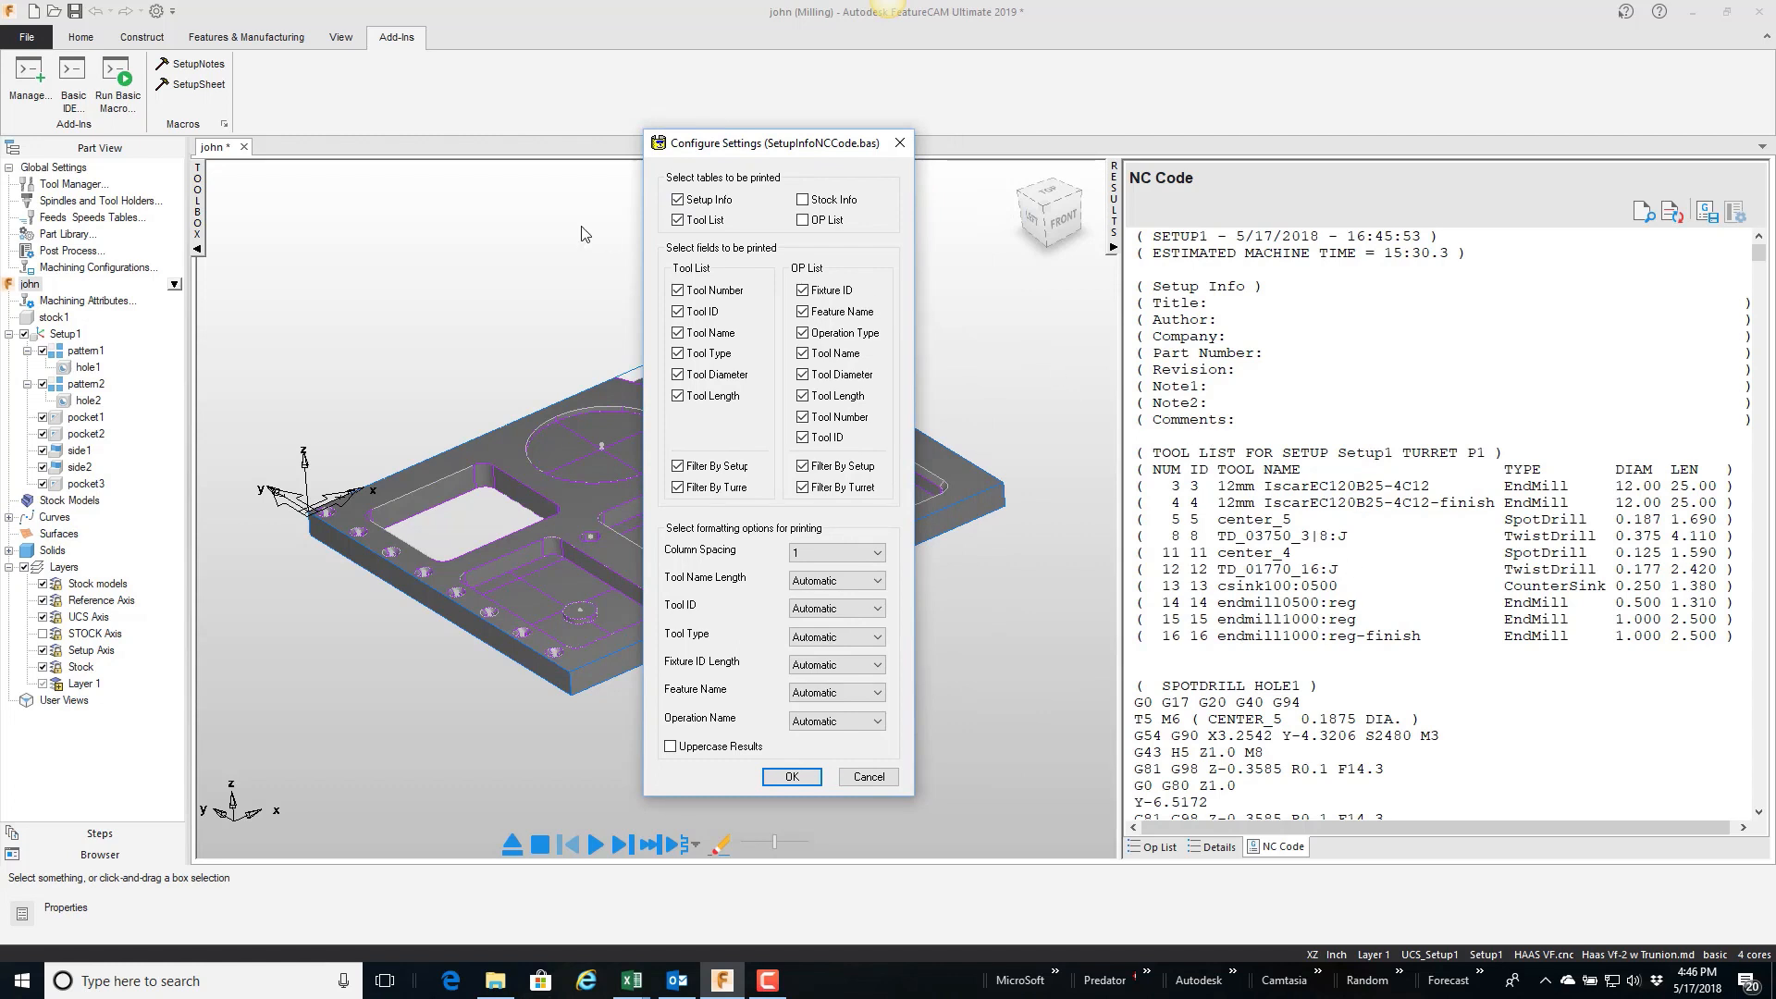
{"action": "left_click", "coordinate": [679, 200]}
{"action": "left_click", "coordinate": [679, 313]}
{"action": "left_click", "coordinate": [678, 354]}
{"action": "left_click", "coordinate": [792, 777]}
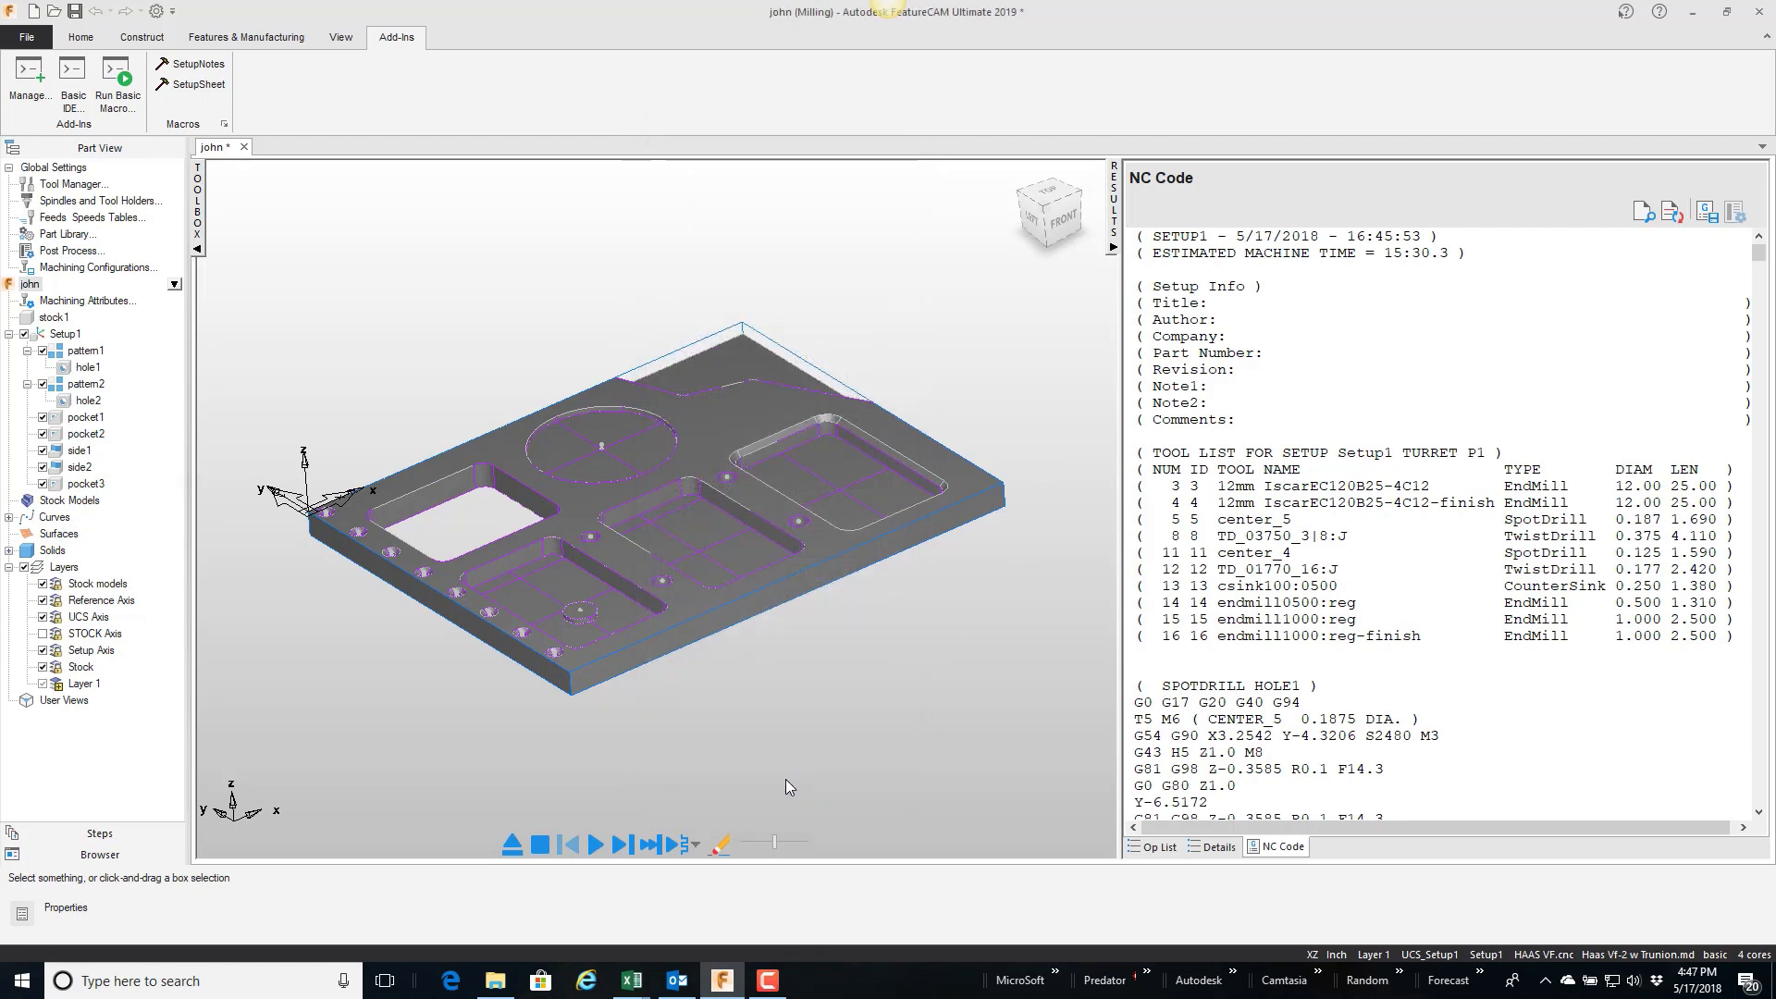
Step: Select pattern1, rerun the machining simulation and display the regenerated NC code
{"action": "left_click", "coordinate": [56, 353]}
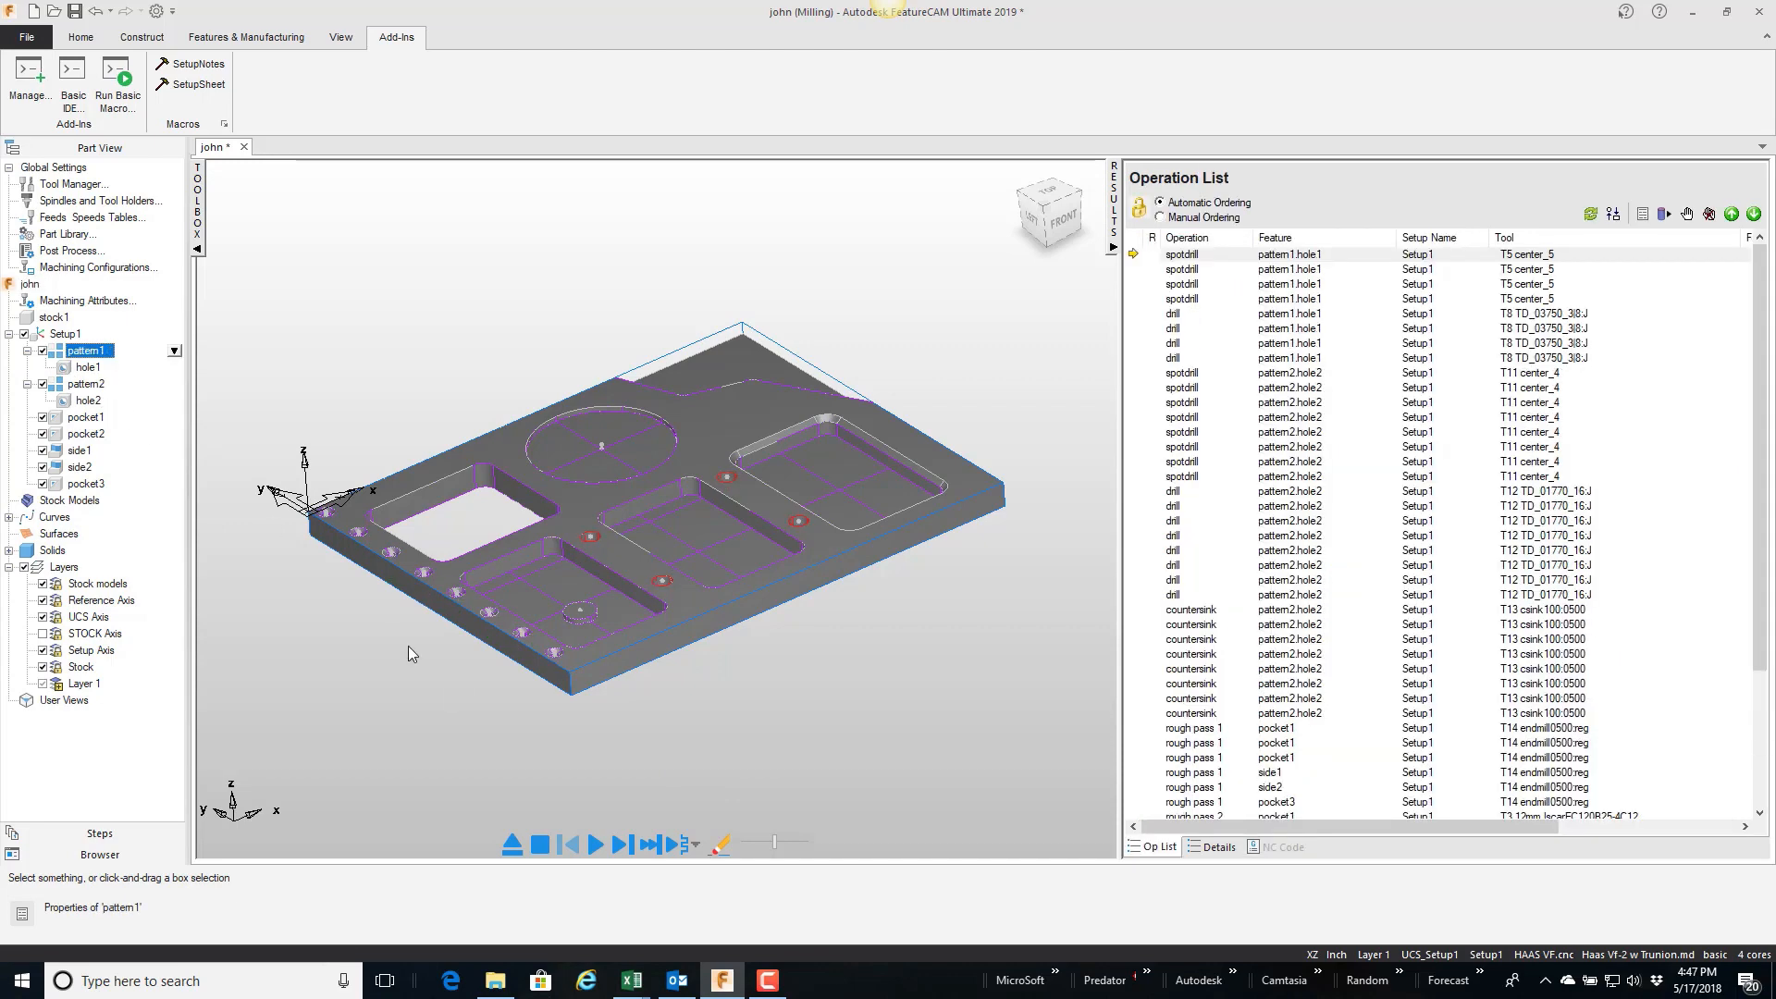
{"action": "left_click", "coordinate": [596, 845]}
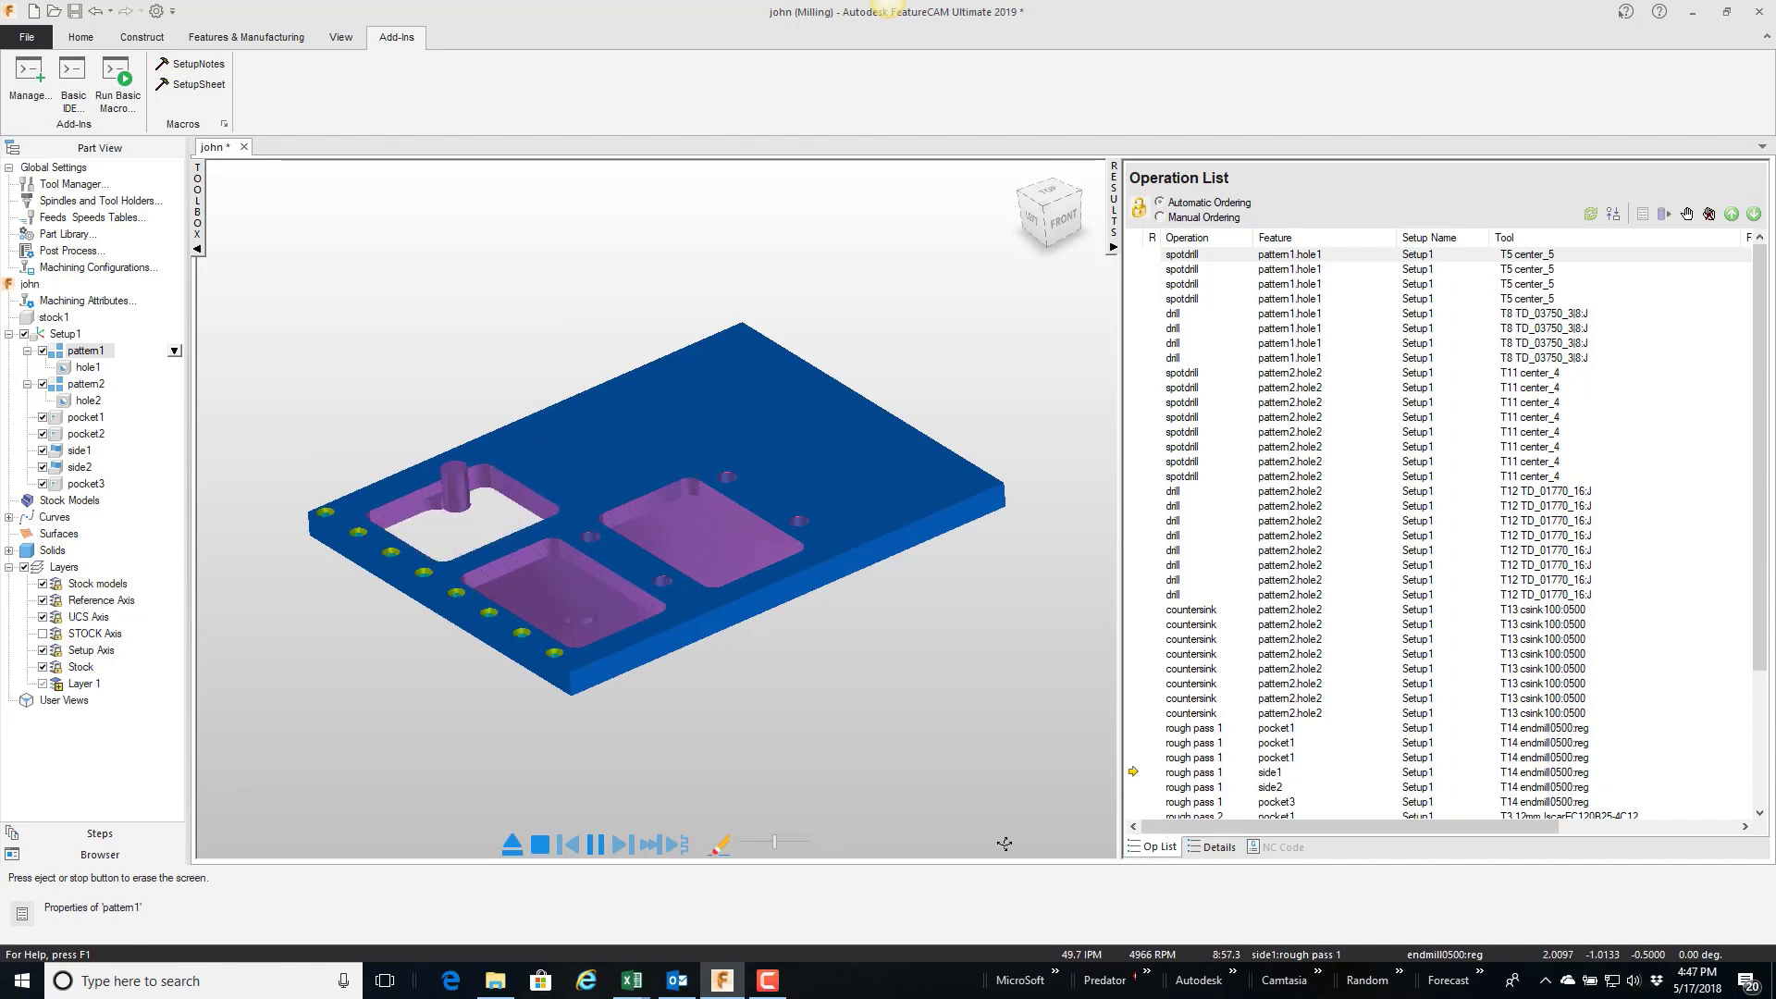
{"action": "left_click", "coordinate": [1284, 847]}
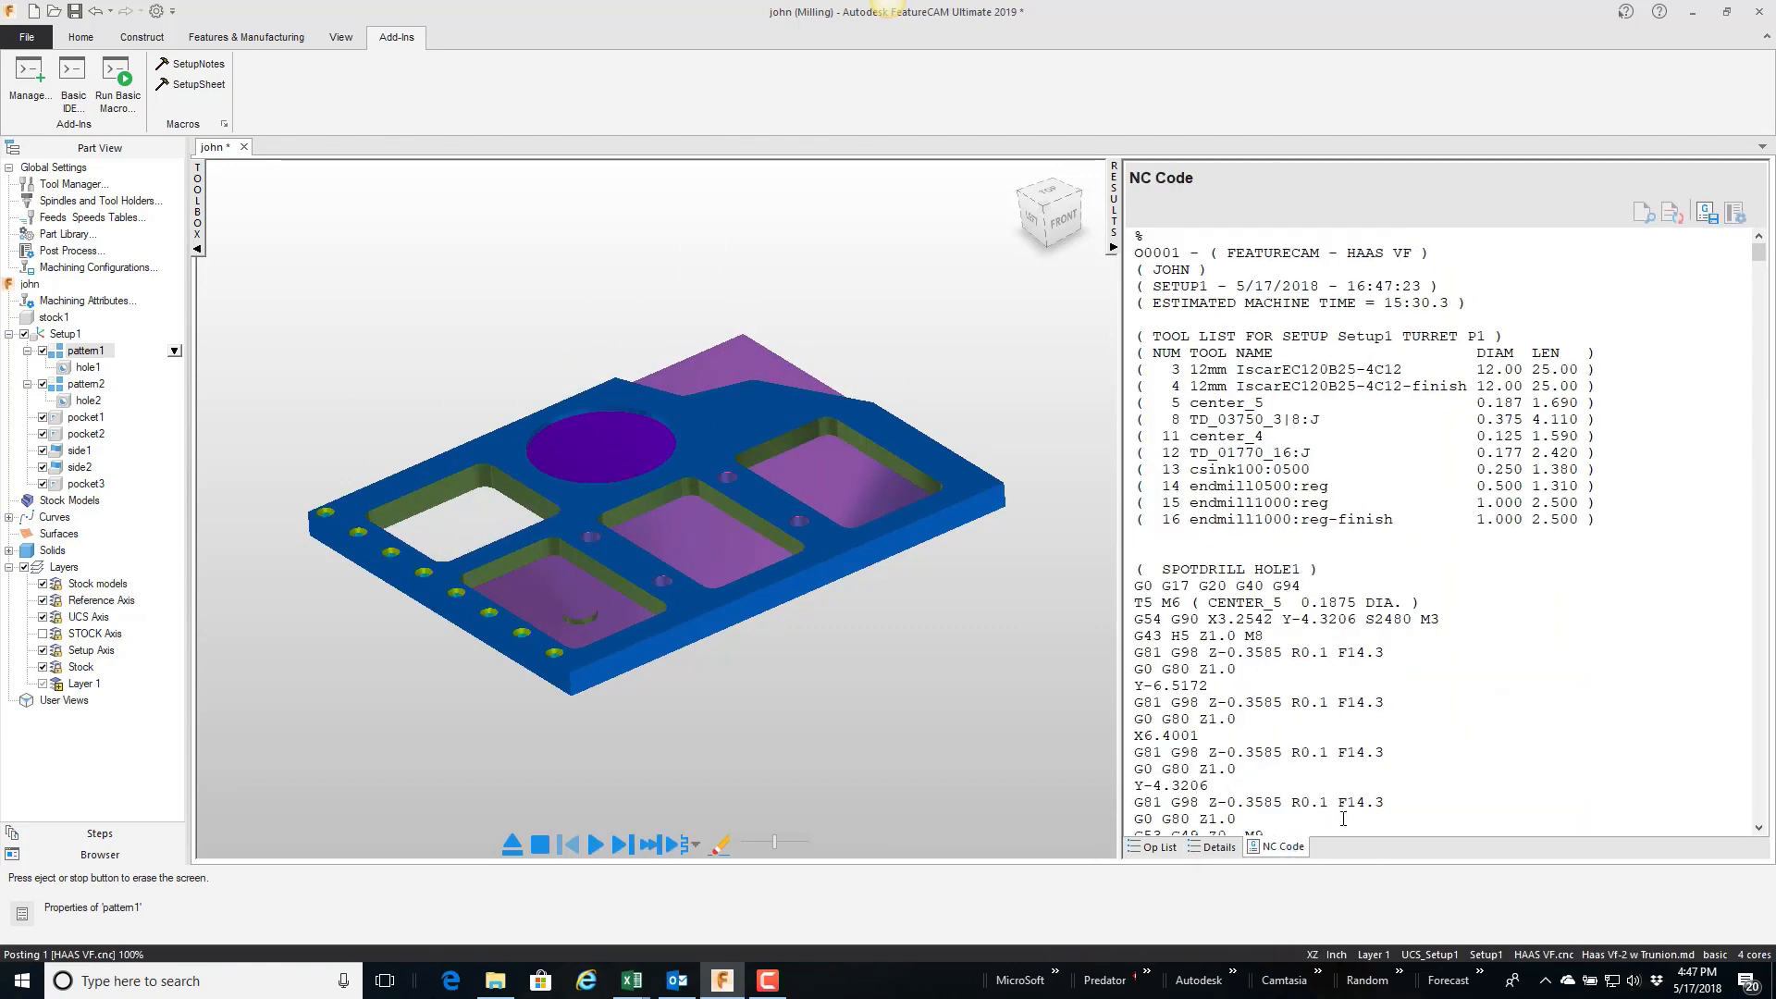